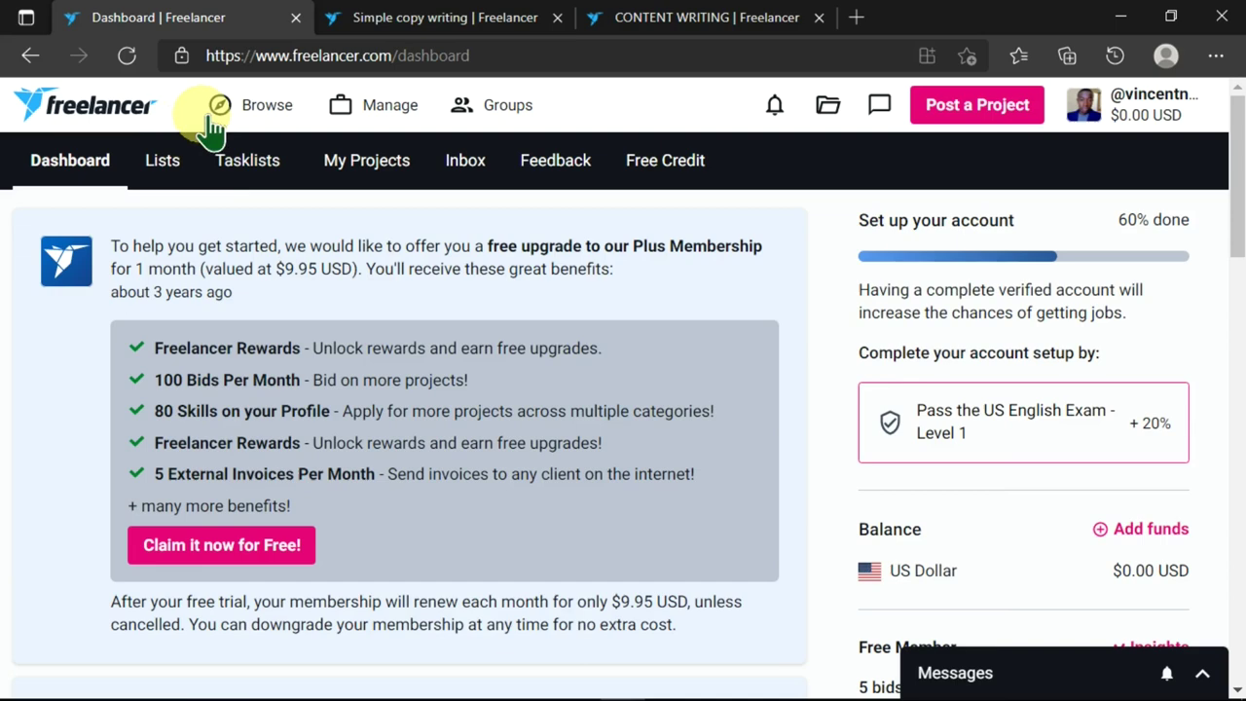
- Scroll to the top CONTENT WRITING results, led by the $10–30 Document edition project
mouse_move(264, 111)
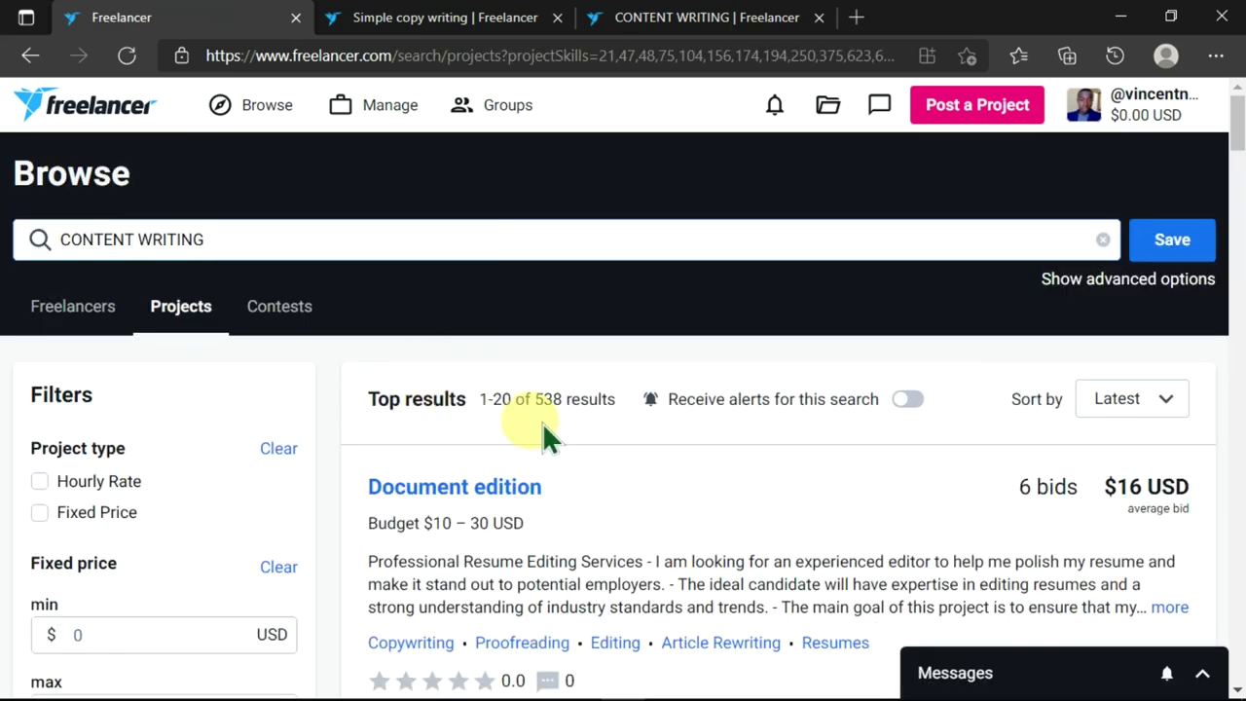
scroll(717, 433, "down", 3)
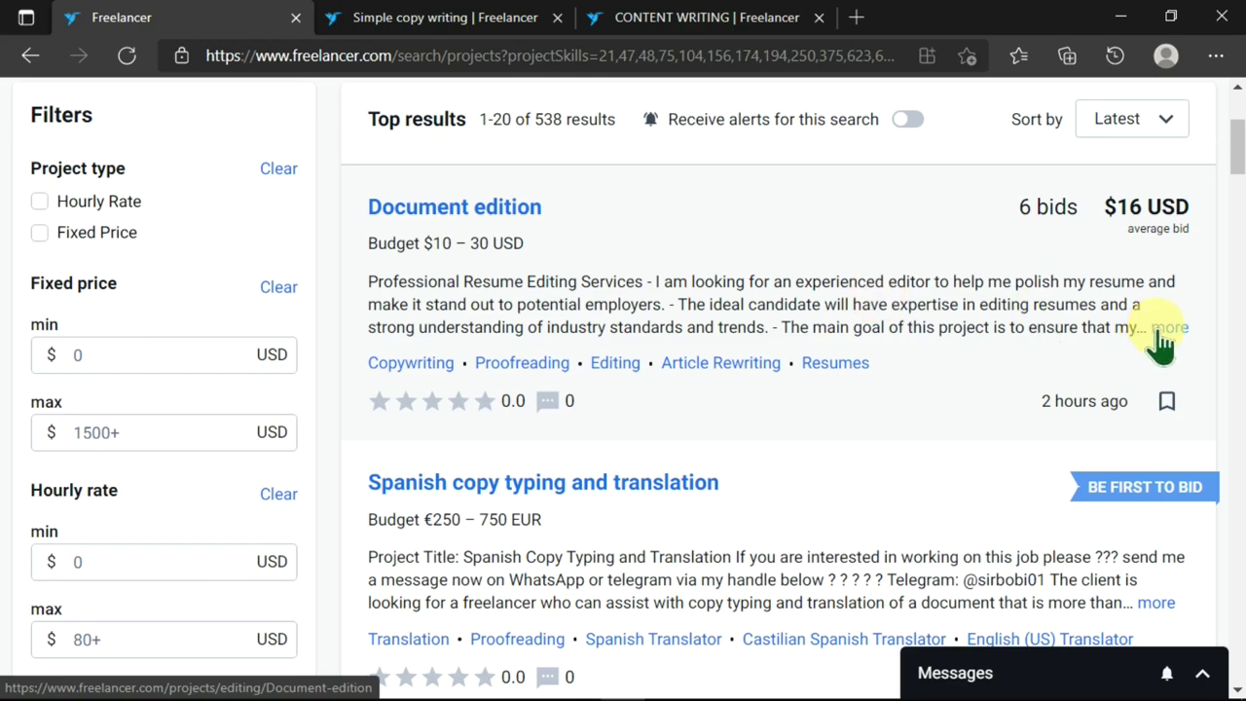
- Expand the Document edition project description and open that project in a new tab
left_click(1162, 336)
scroll(470, 297, "down", 2)
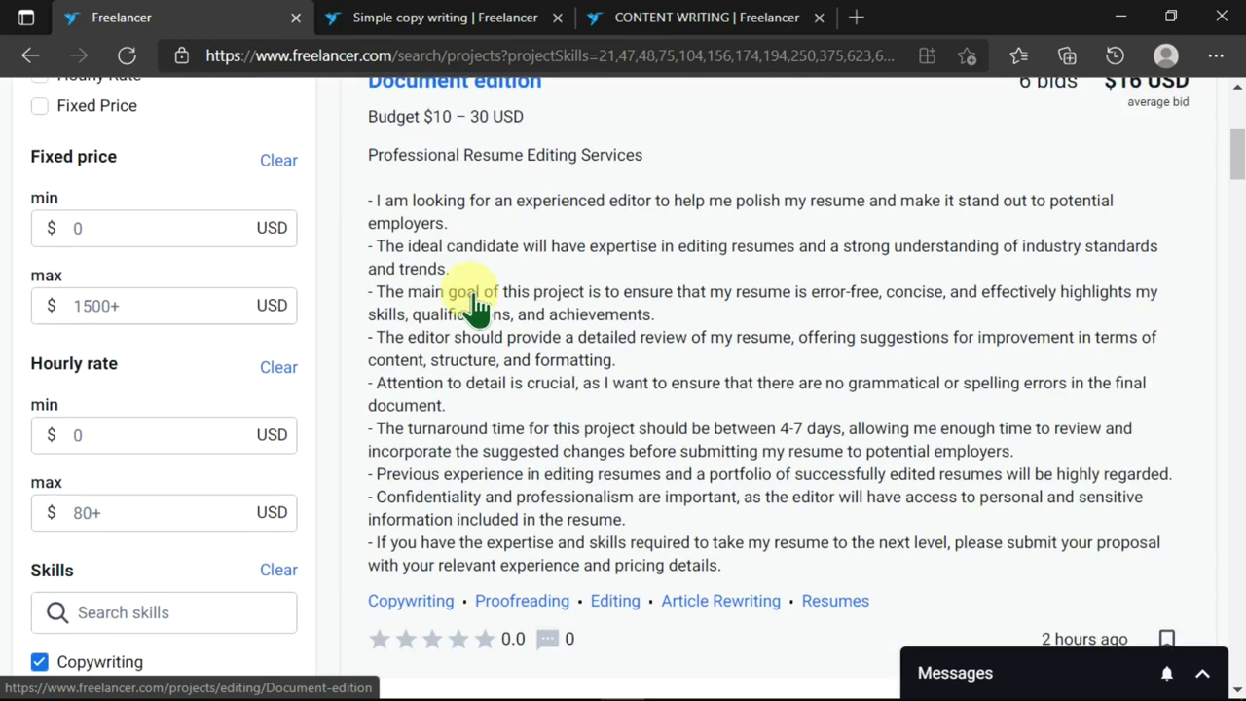
scroll(478, 259, "down", 1)
scroll(465, 250, "up", 5)
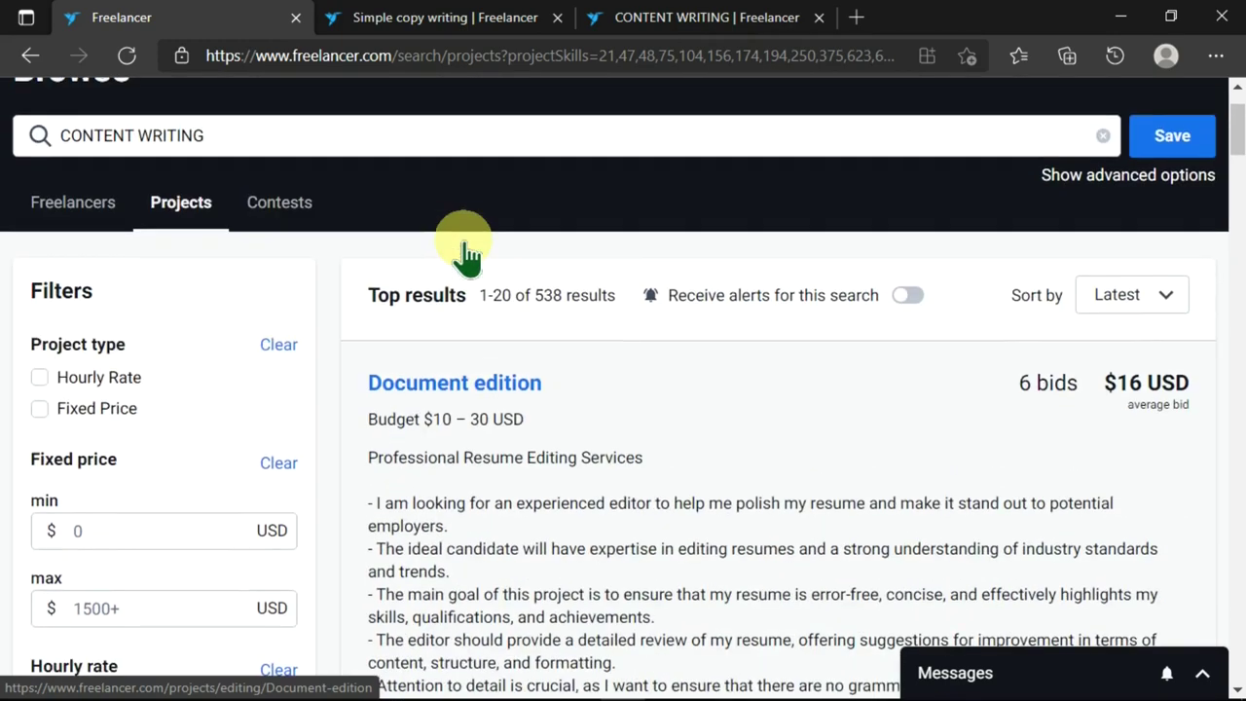
right_click(462, 388)
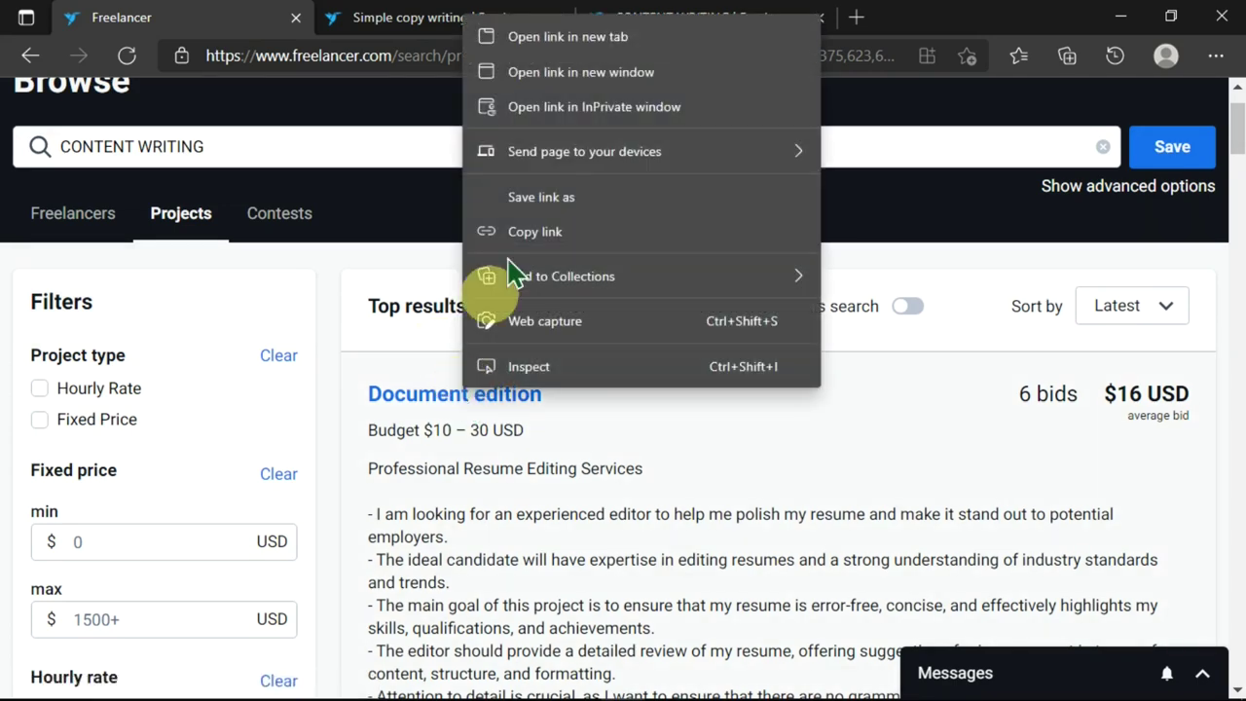
left_click(584, 37)
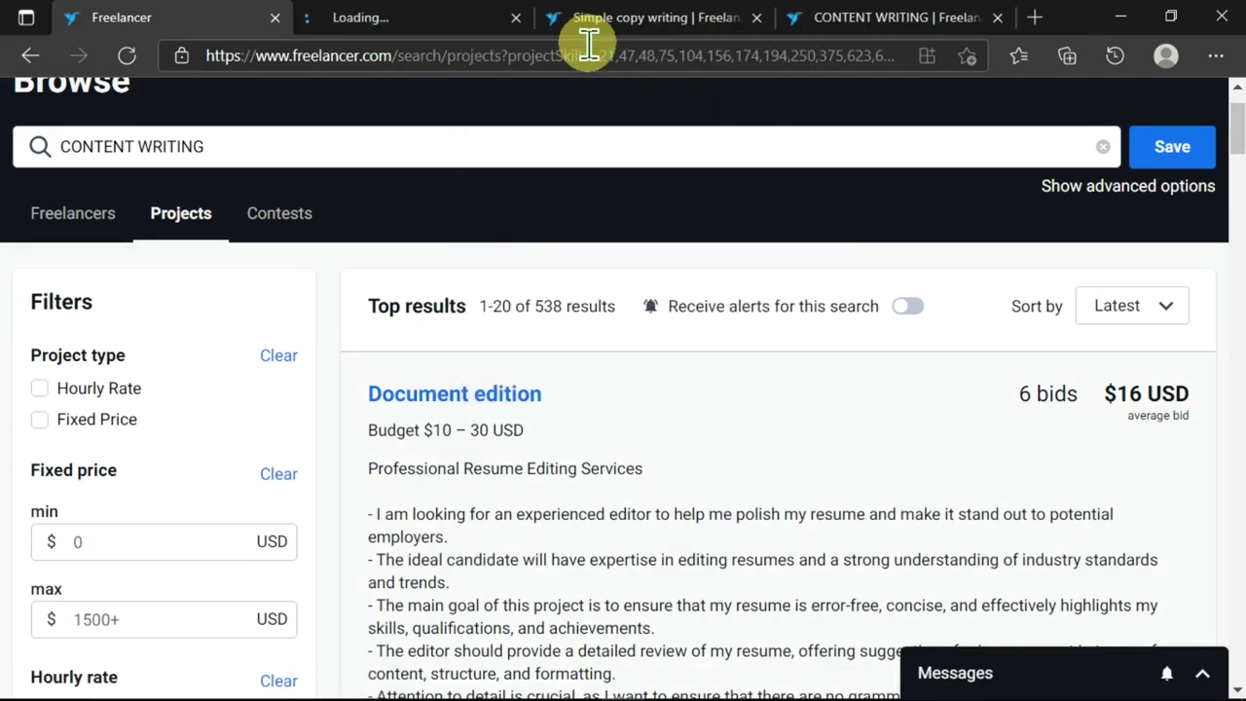
- Open the Simple copy writing project in its own new tab as well
scroll(570, 428, "down", 5)
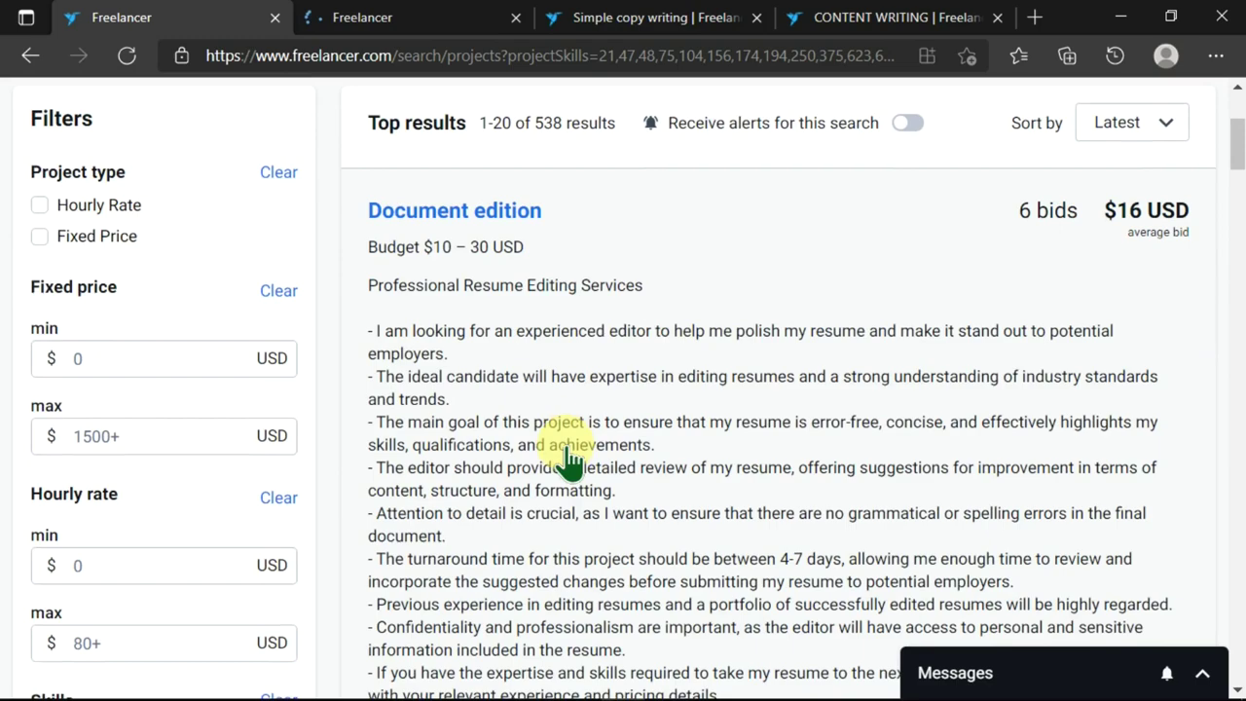
scroll(513, 374, "down", 3)
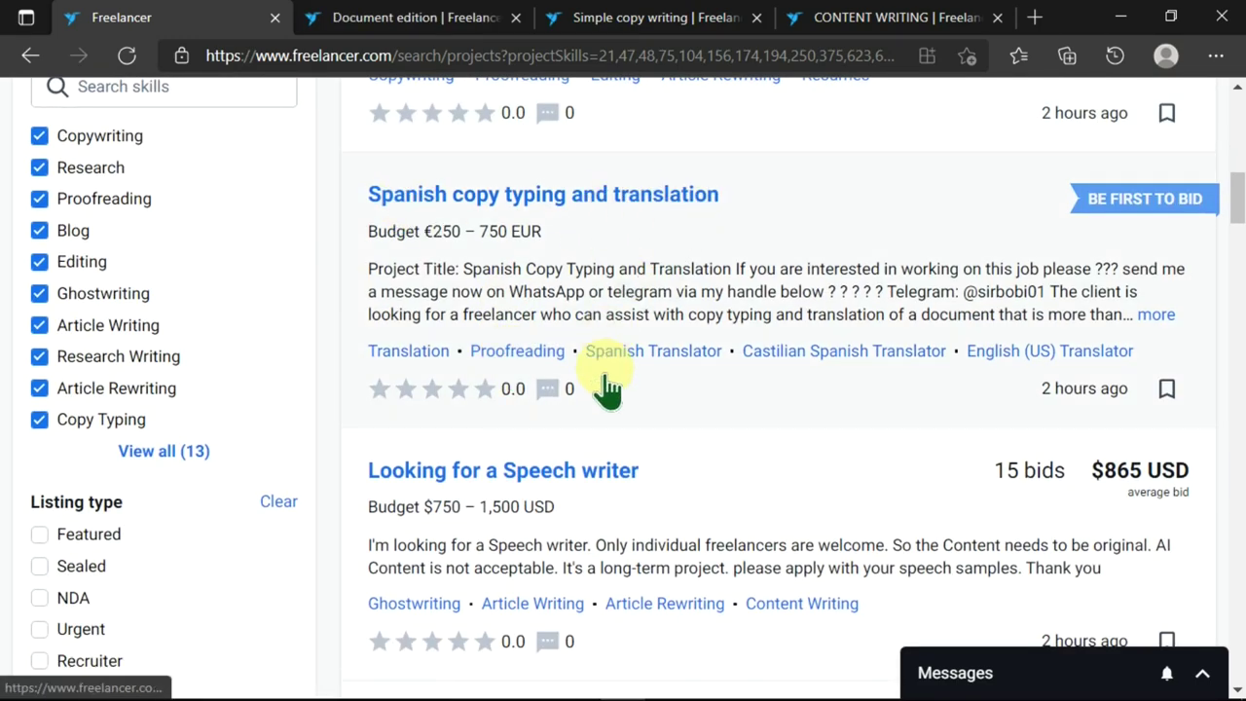
scroll(596, 382, "down", 3)
scroll(551, 409, "down", 13)
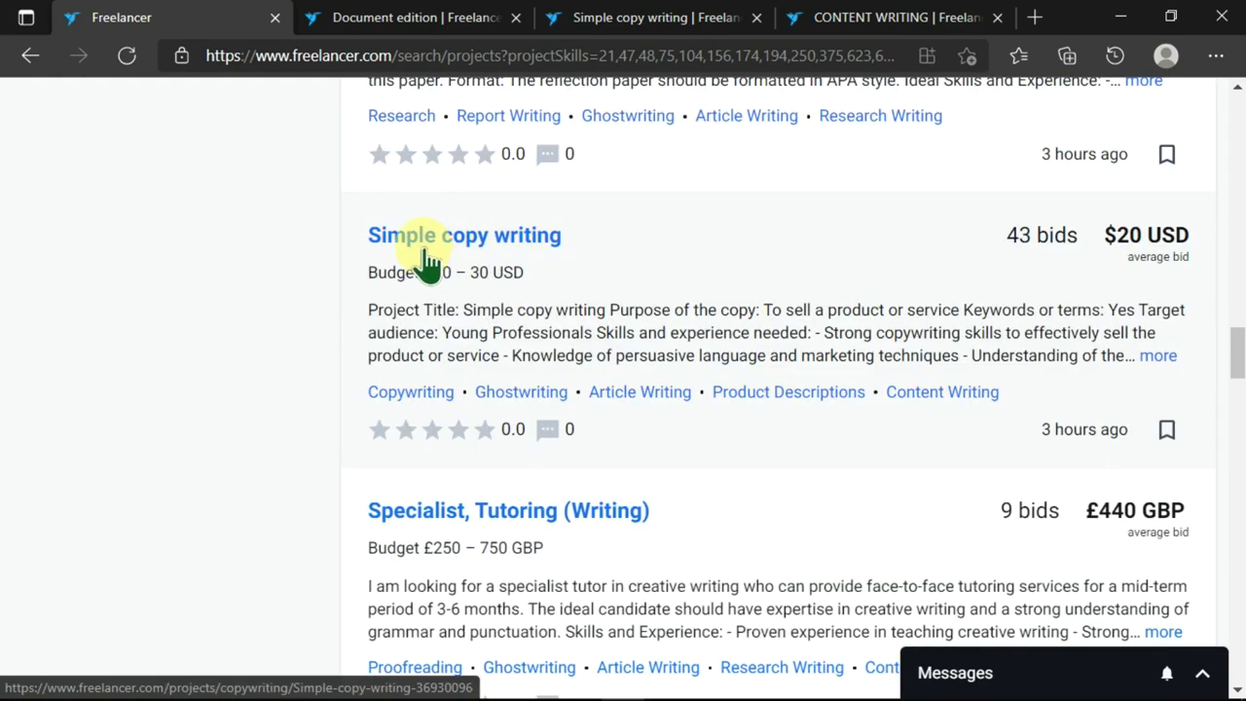
right_click(488, 254)
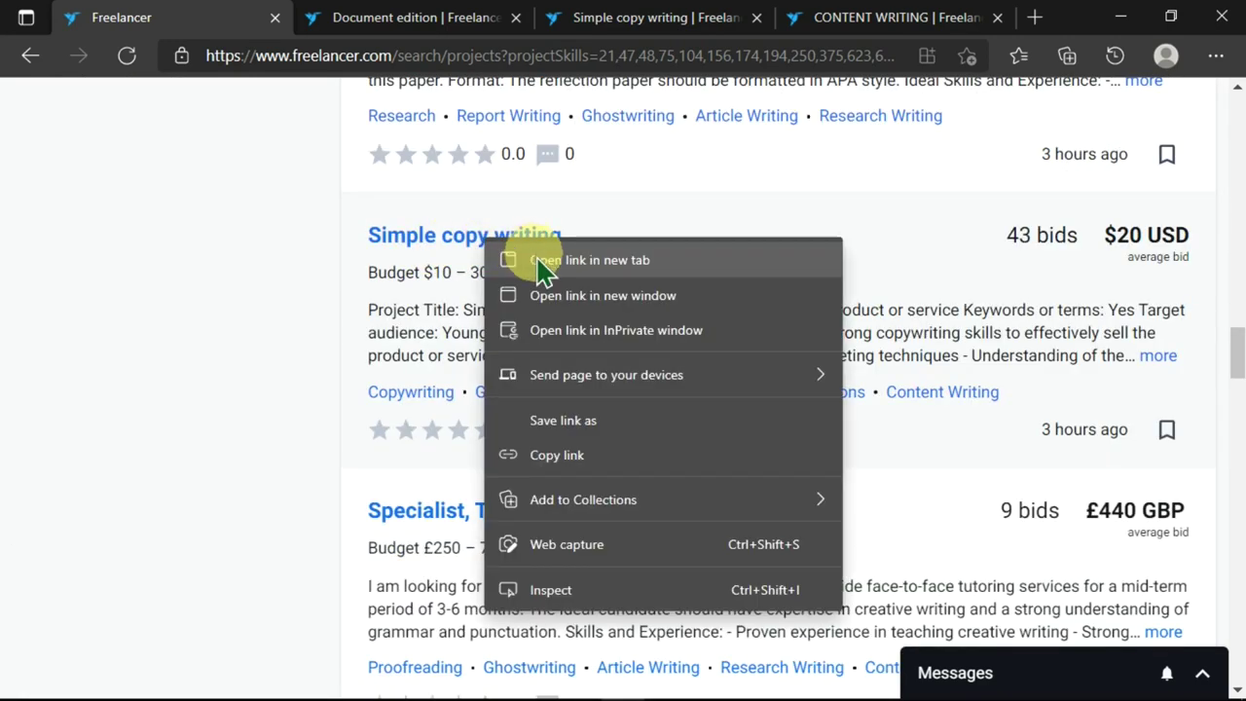
left_click(545, 260)
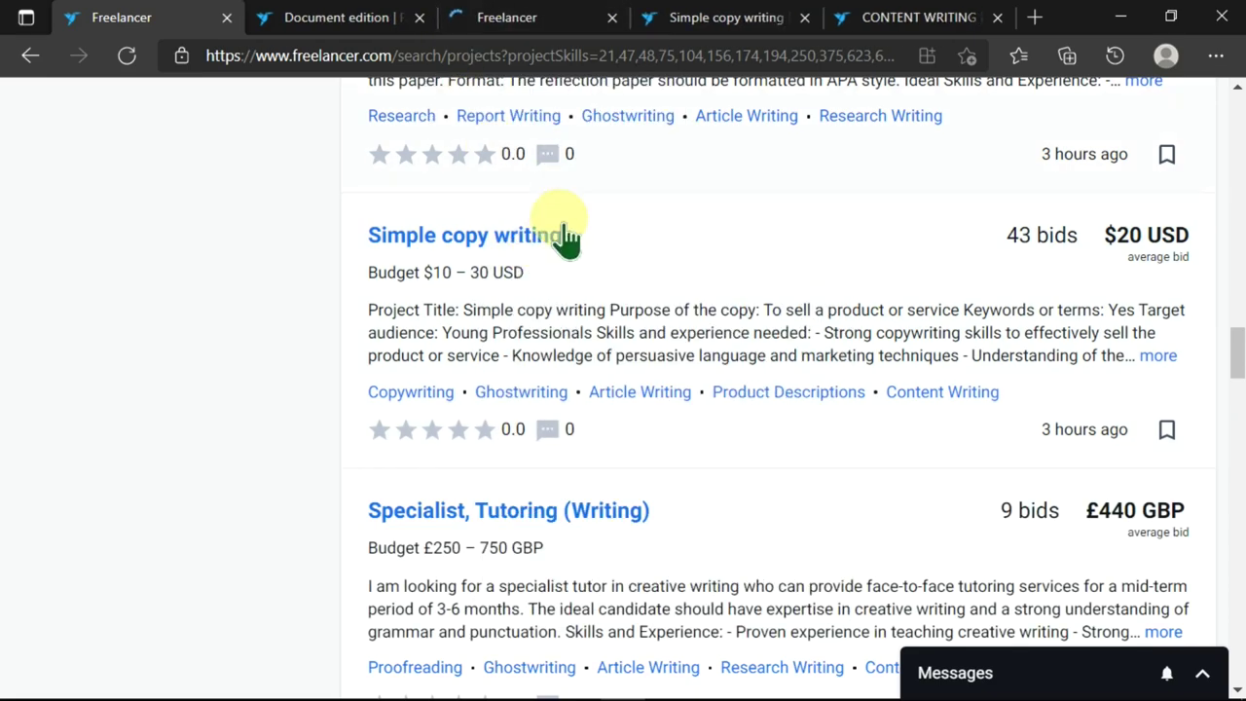
scroll(658, 331, "up", 15)
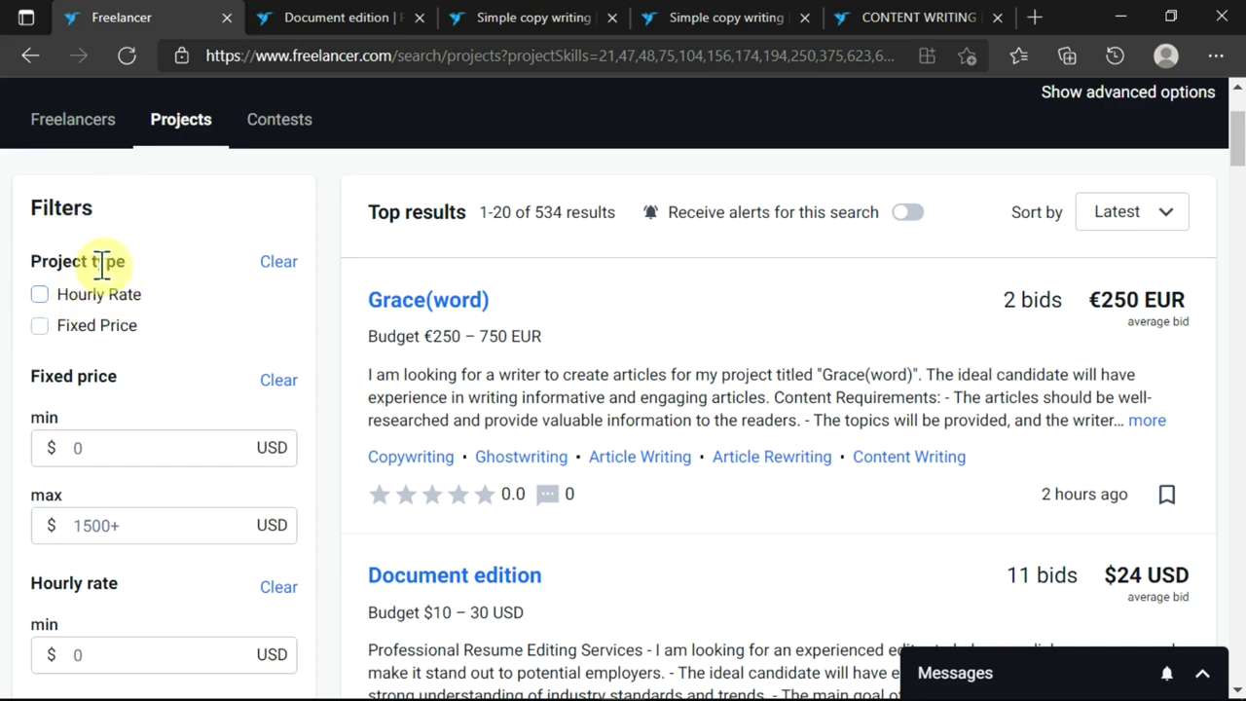
scroll(35, 290, "down", 2)
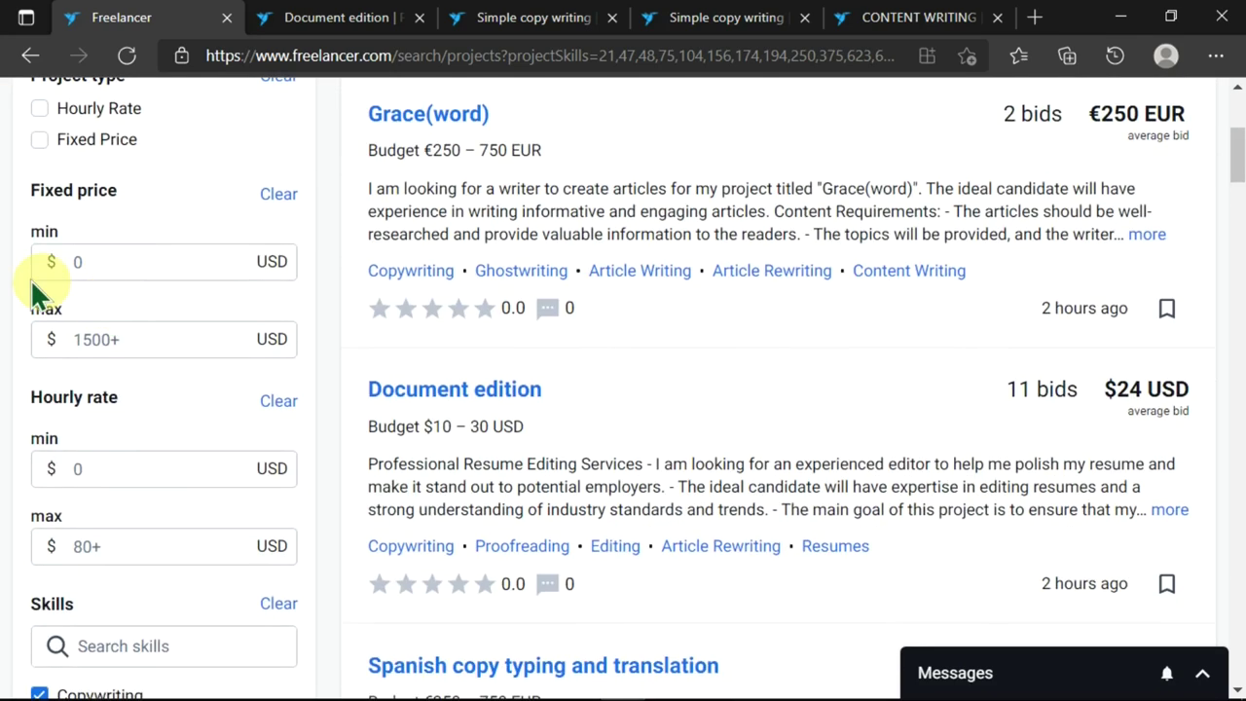
scroll(68, 272, "down", 3)
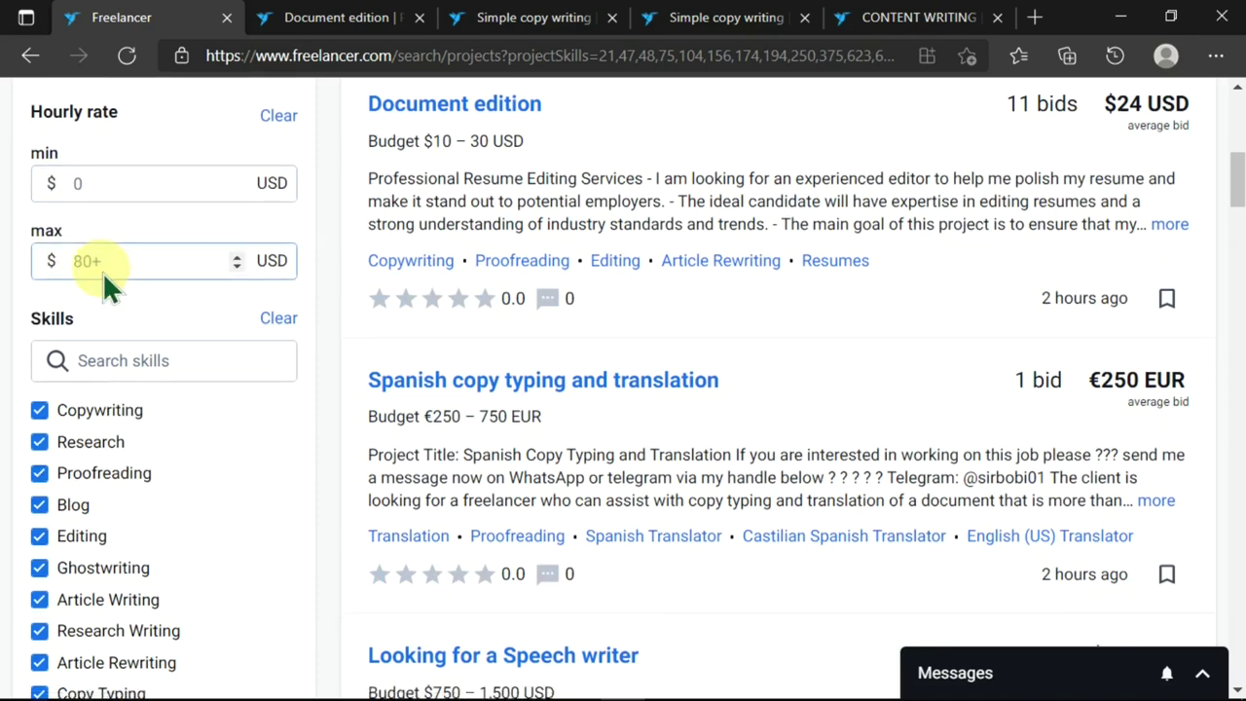
scroll(102, 272, "down", 2)
scroll(137, 410, "down", 4)
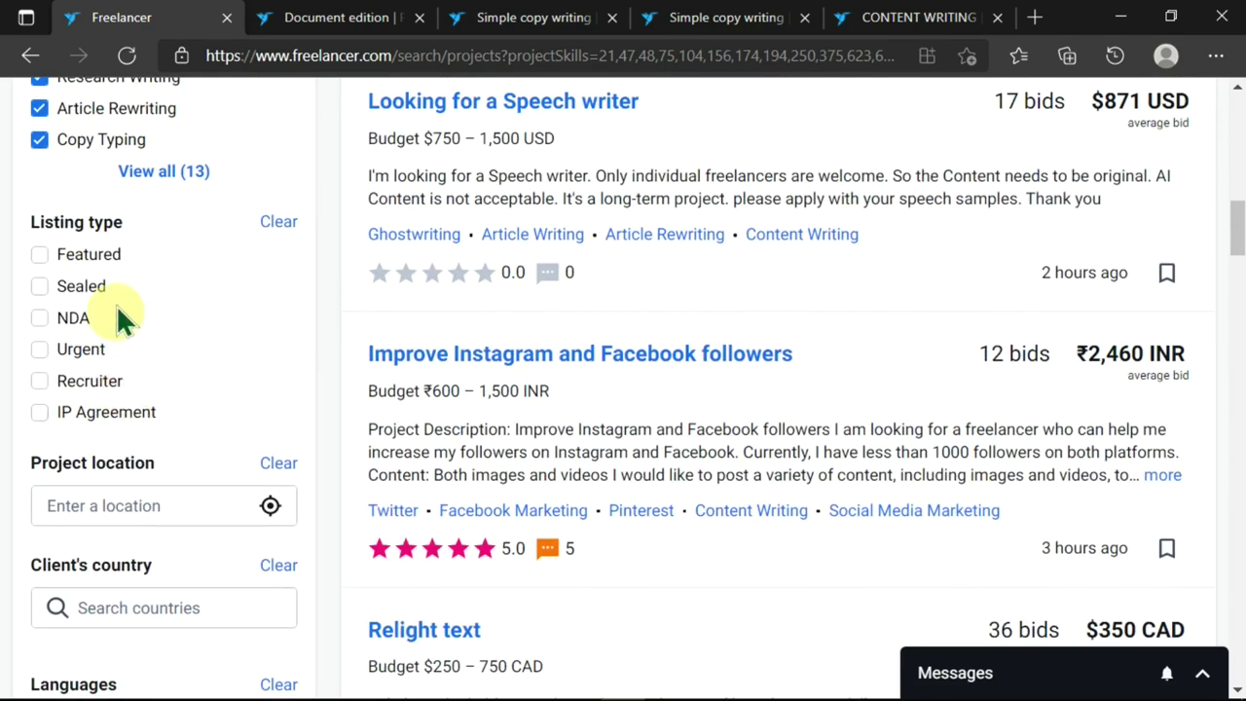
scroll(95, 263, "up", 3)
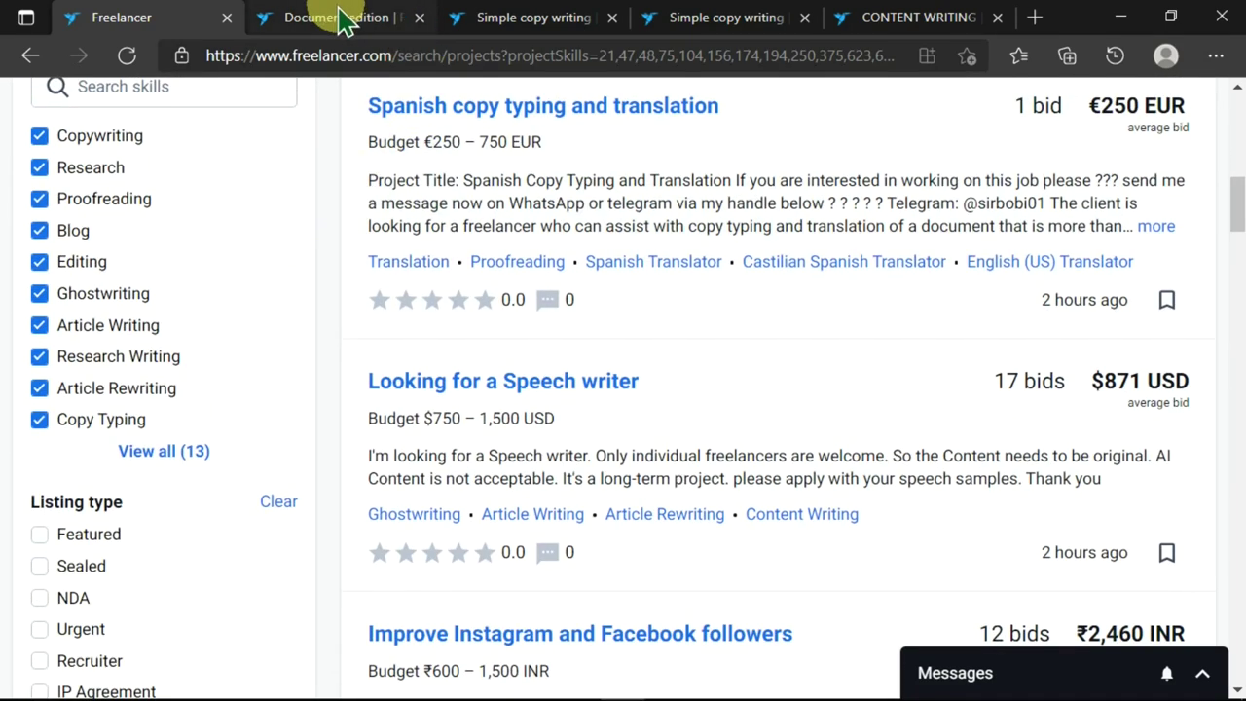
- Open the $250–750 CONTENT WRITING project and scroll down to its Skills Required
left_click(331, 27)
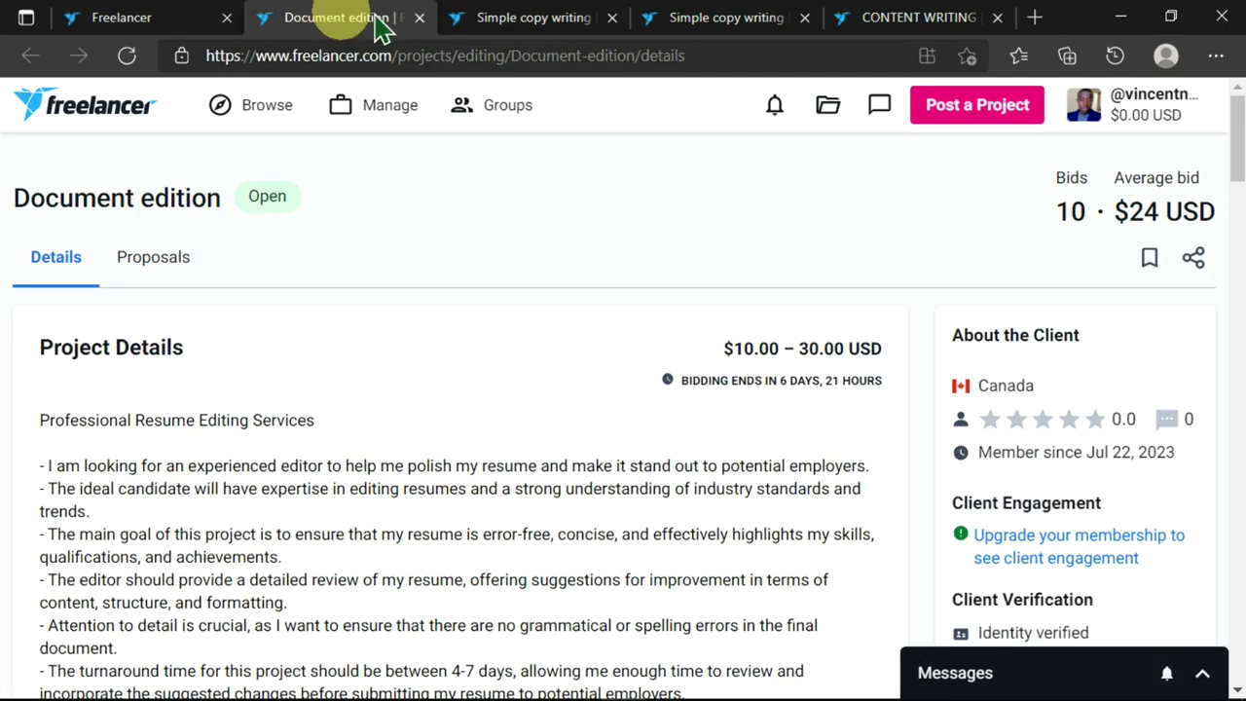
left_click(492, 22)
left_click(375, 104)
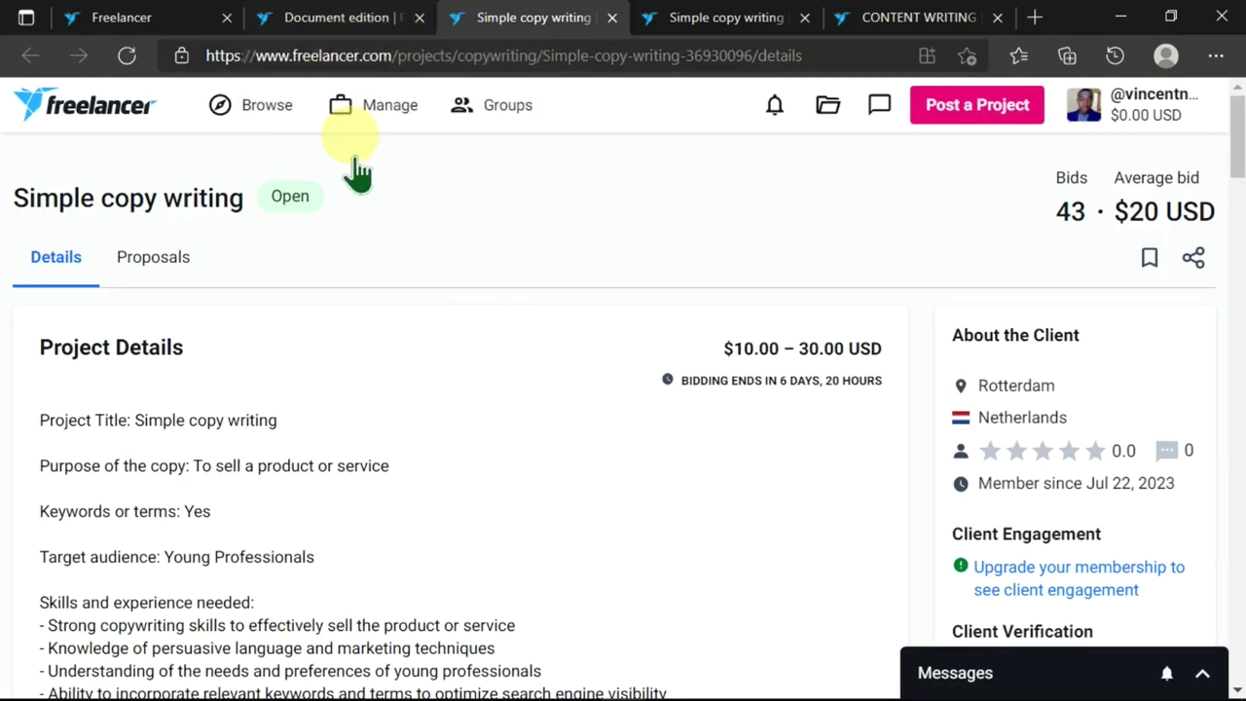
scroll(379, 252, "down", 2)
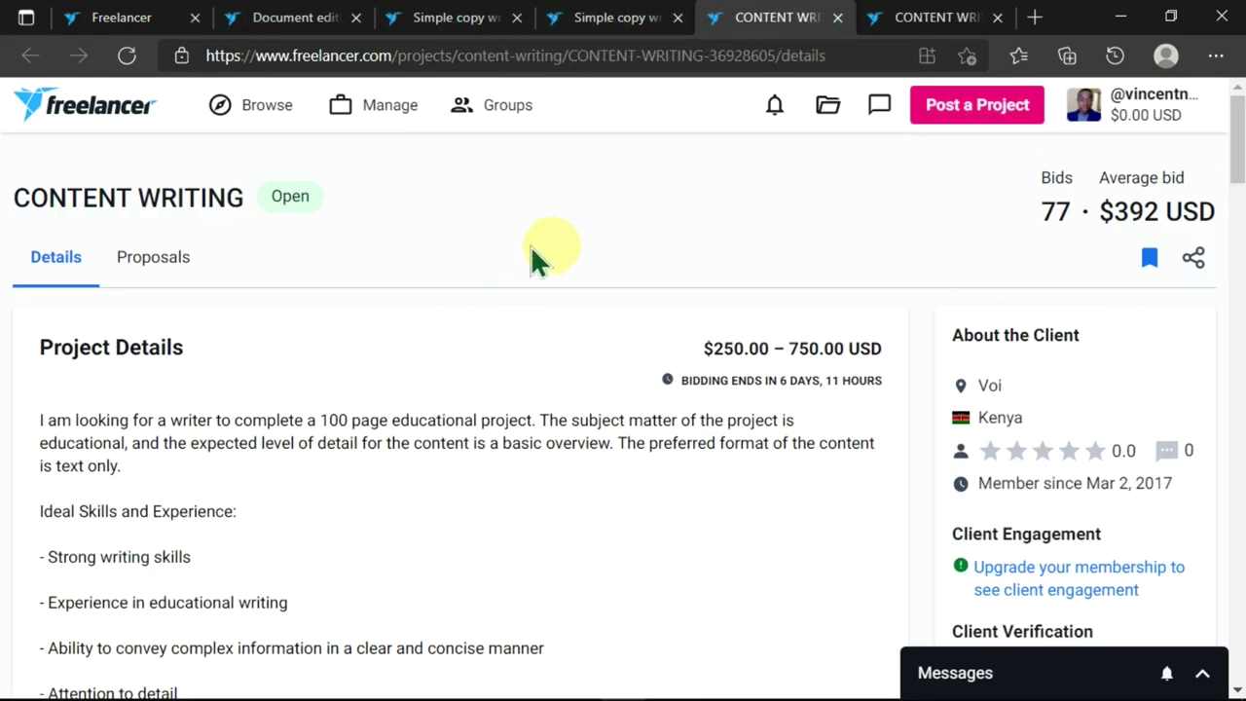
scroll(62, 358, "down", 1)
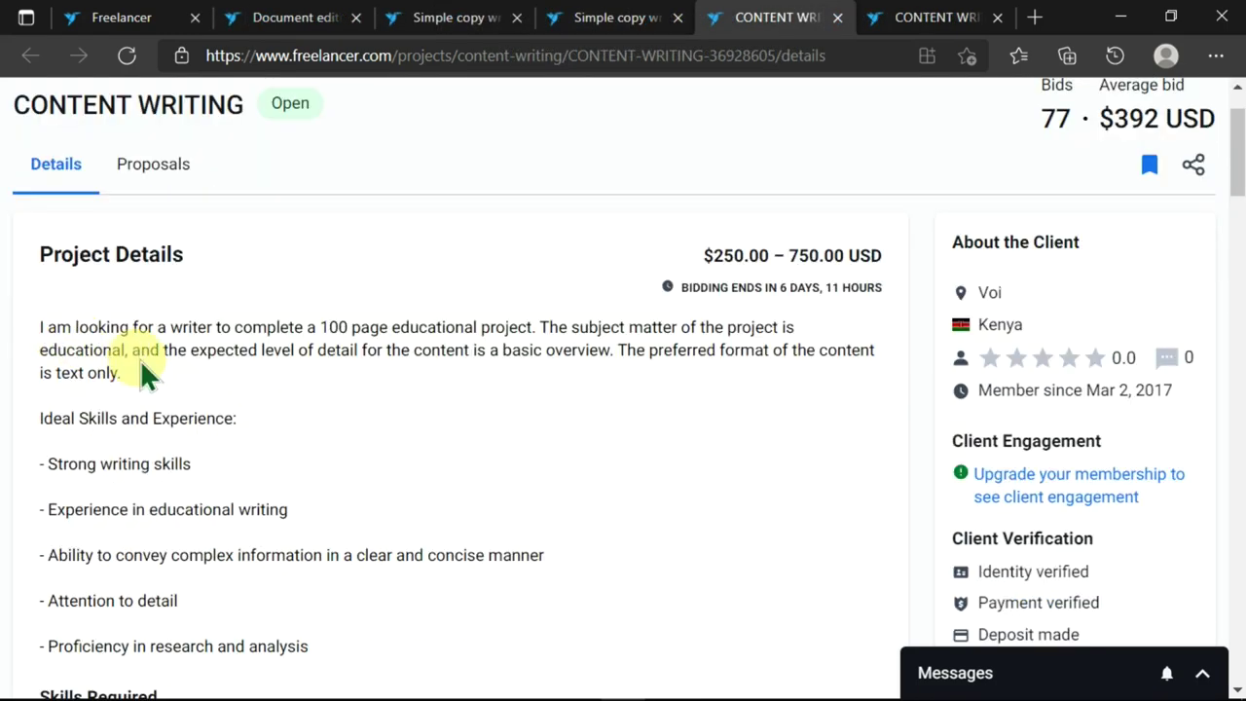
scroll(145, 361, "down", 2)
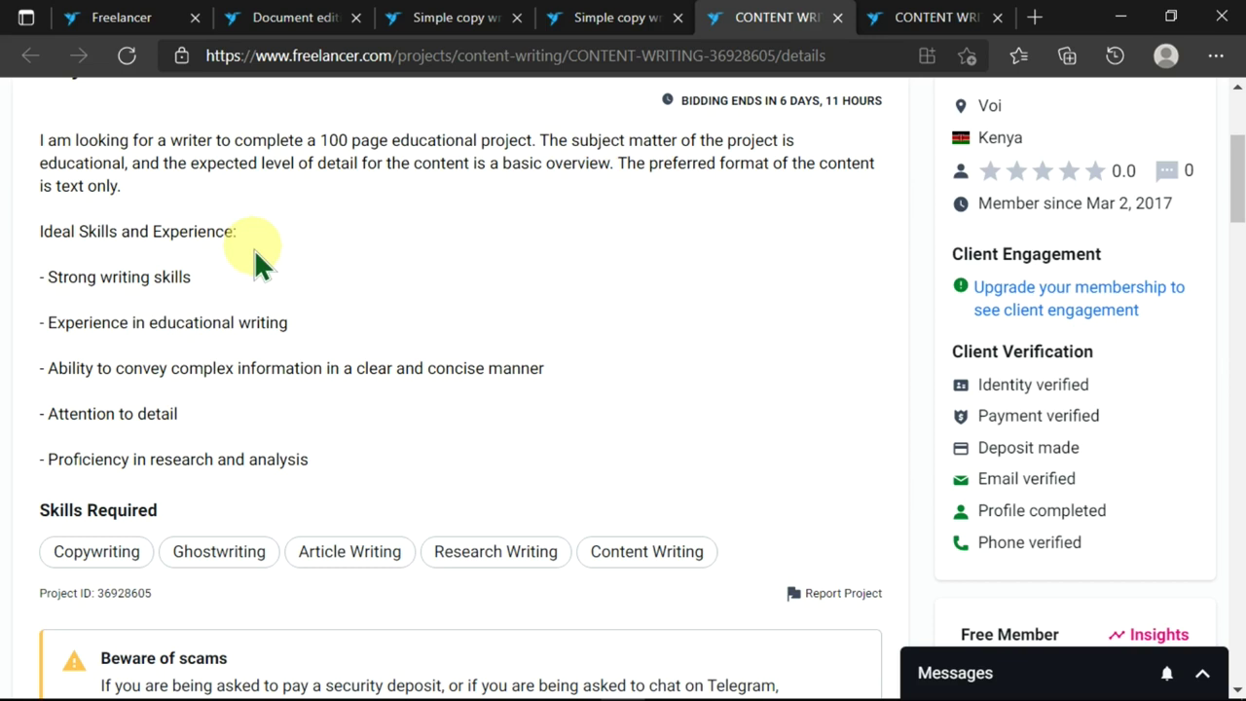
scroll(44, 207, "down", 1)
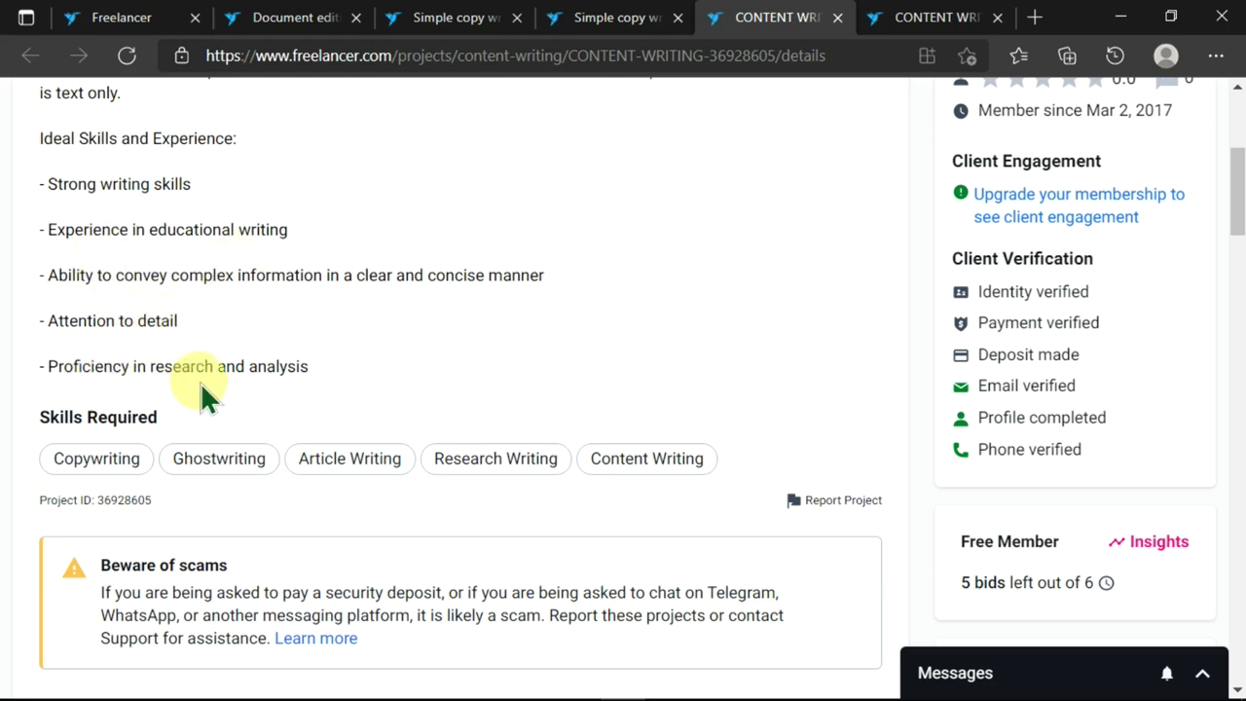
scroll(200, 381, "up", 2)
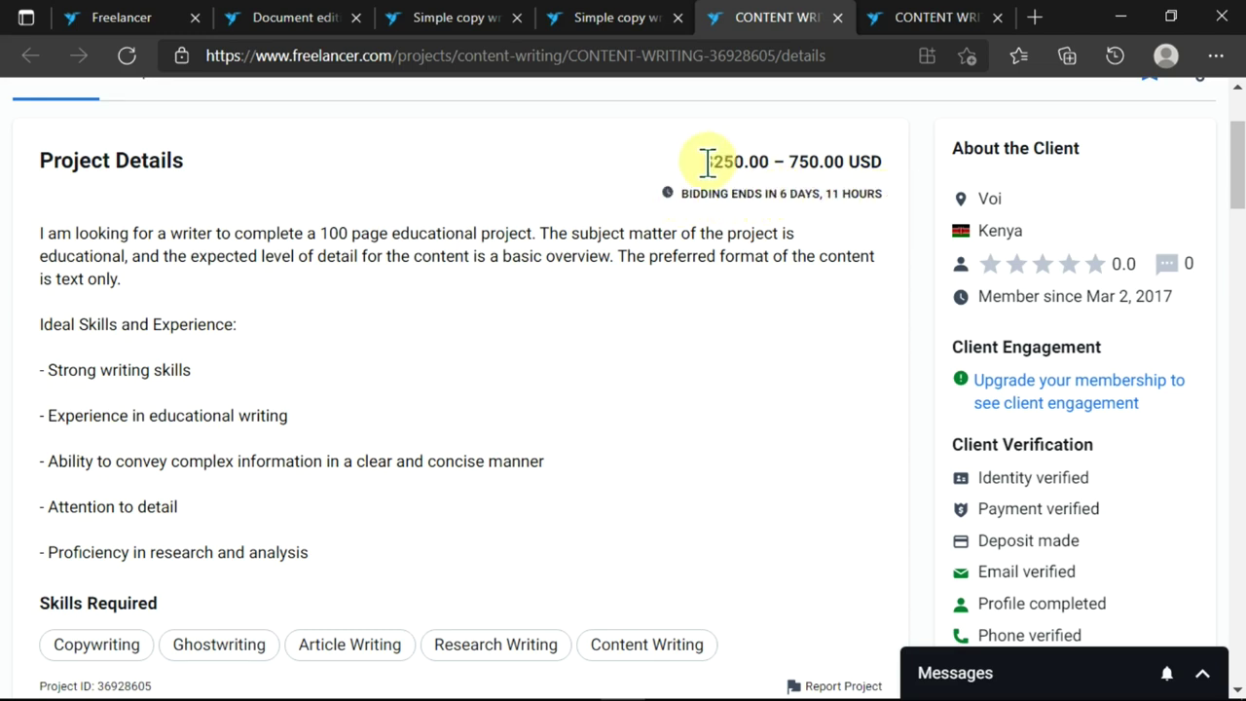
left_click_drag(705, 162, 888, 165)
left_click(888, 166)
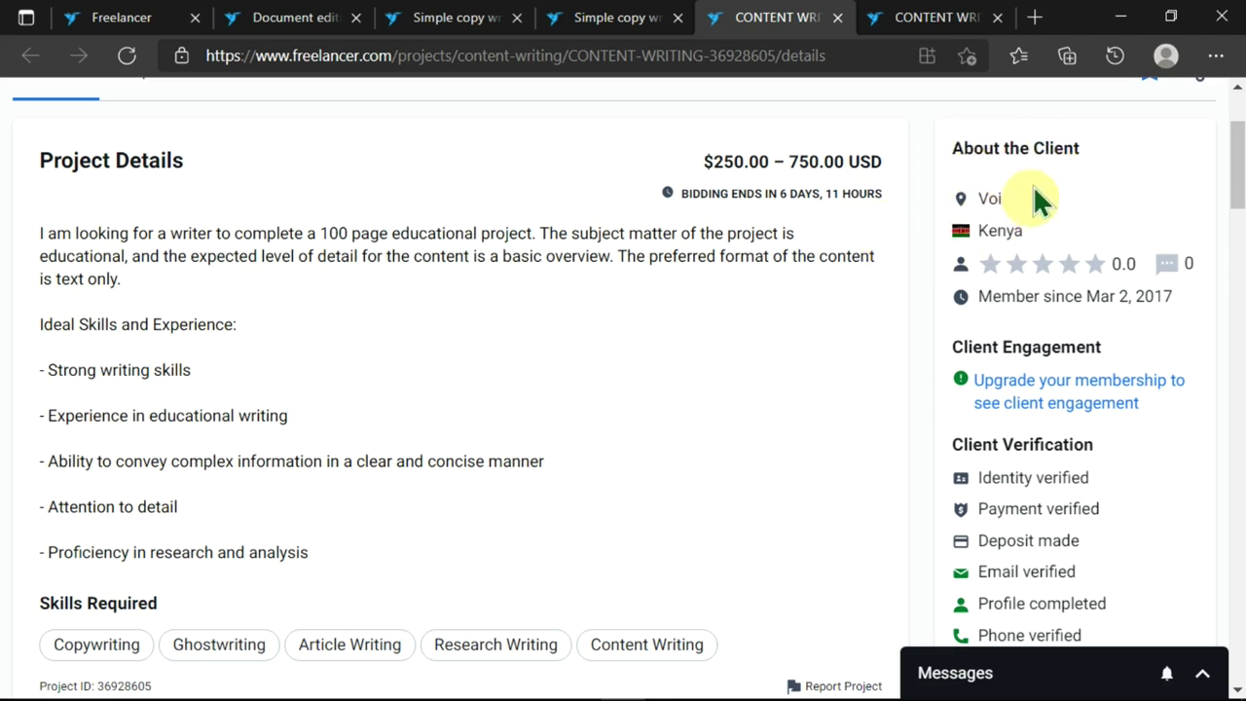
scroll(1000, 231, "down", 2)
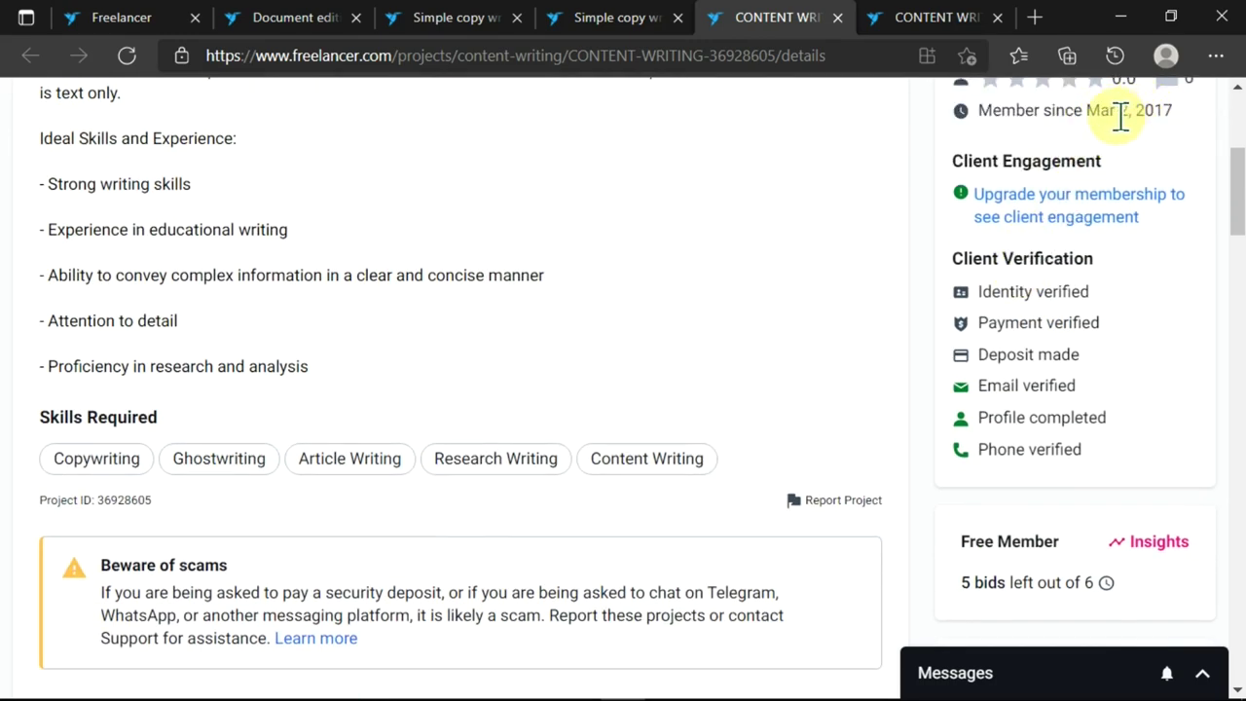
scroll(965, 292, "down", 2)
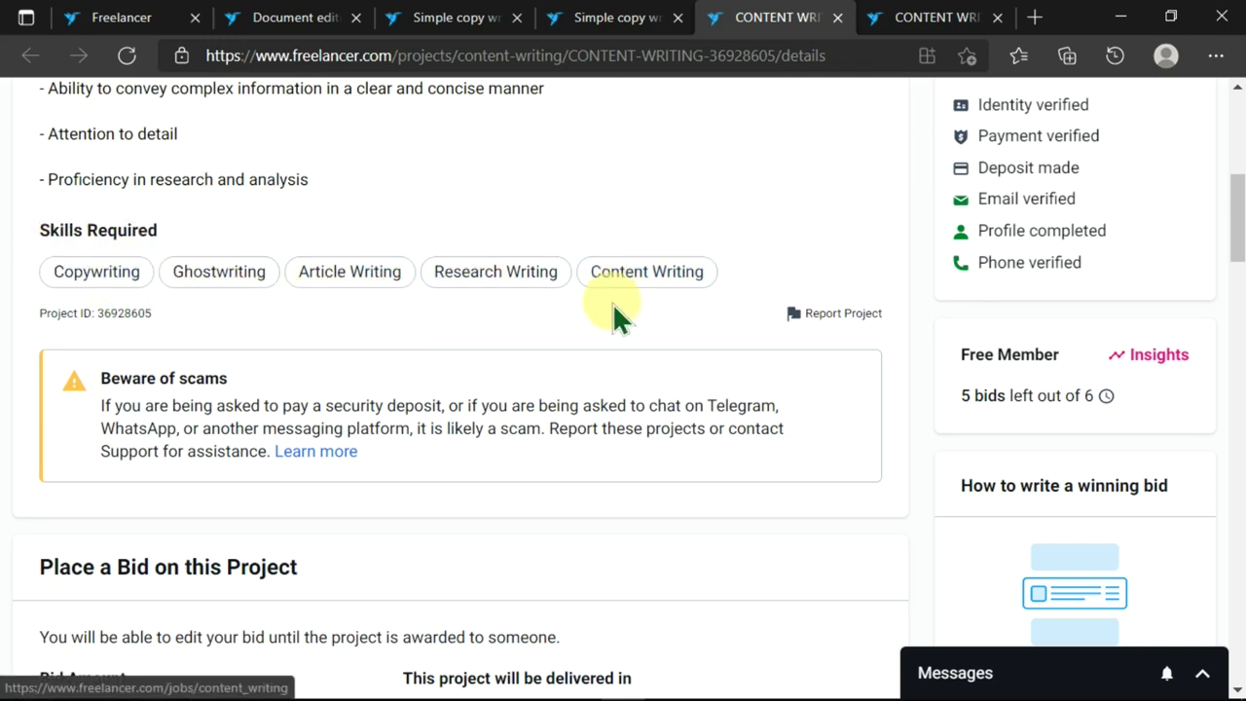
- Read through the CONTENT WRITING project's requirements and ideal experience list
scroll(594, 302, "down", 3)
scroll(412, 286, "up", 1)
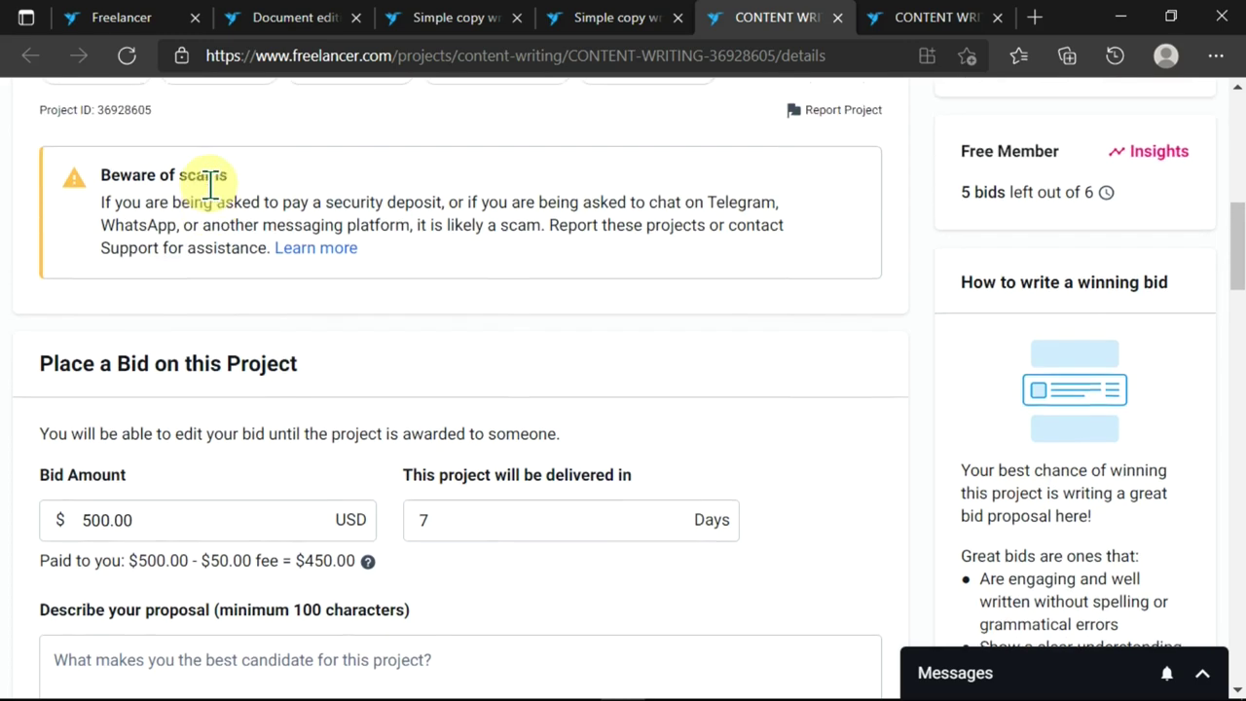
scroll(209, 187, "up", 1)
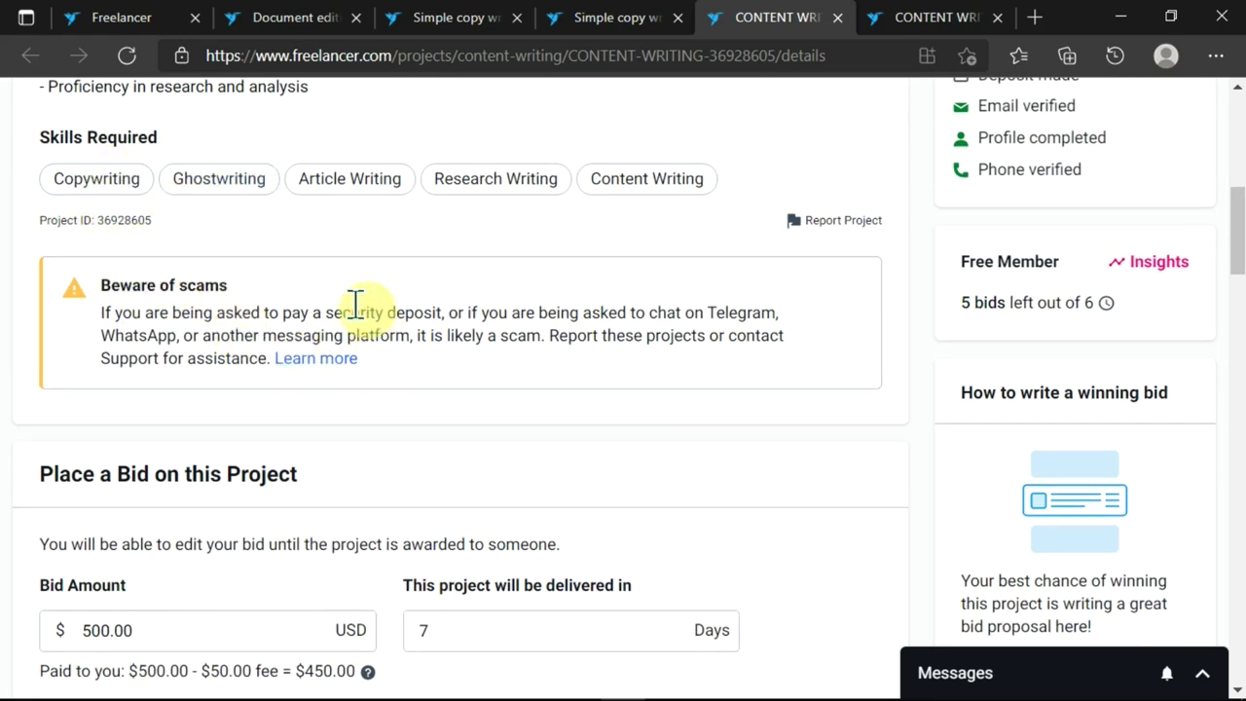
scroll(390, 419, "down", 2)
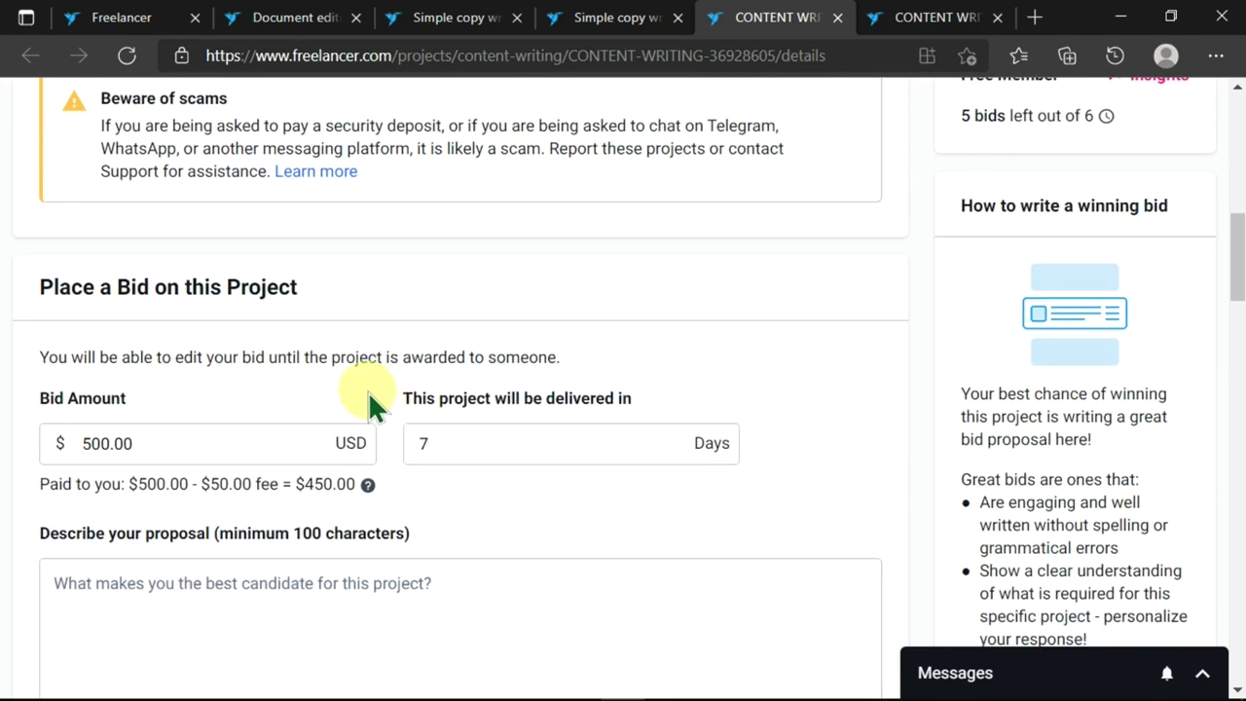
scroll(368, 395, "down", 1)
scroll(366, 399, "down", 1)
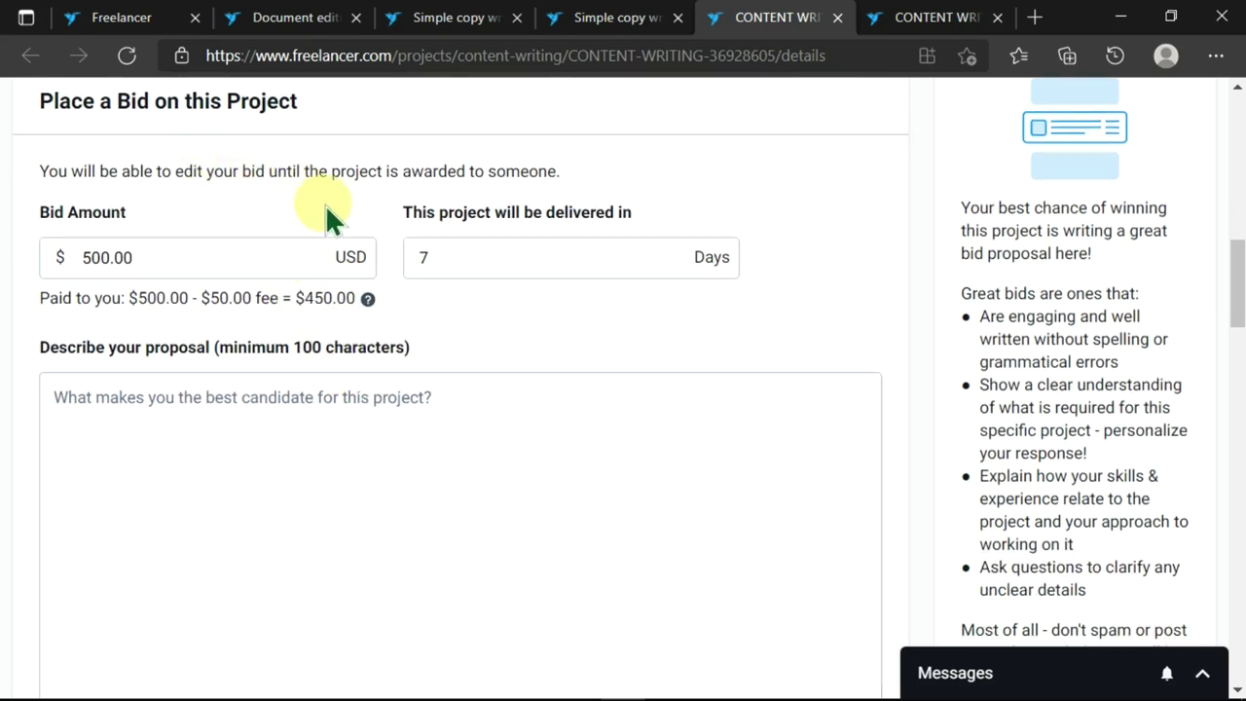
scroll(329, 215, "up", 2)
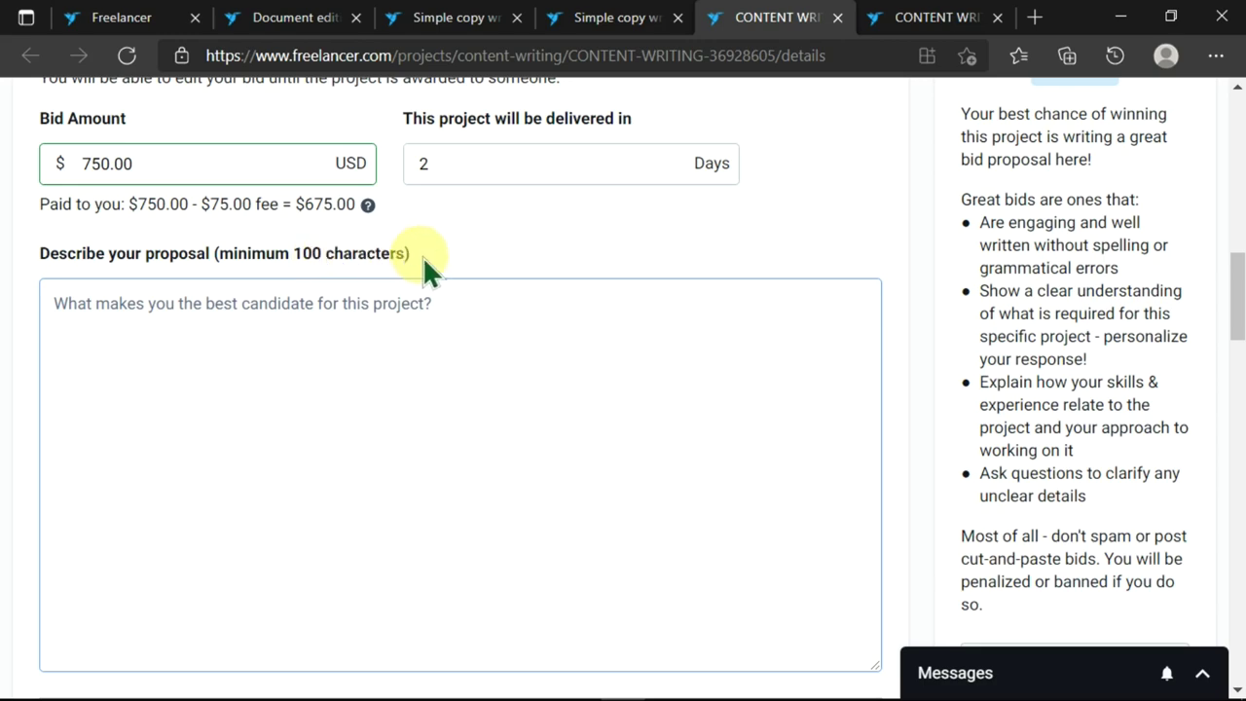
- Place the caret in the empty proposal box and review the project details again
left_click(235, 300)
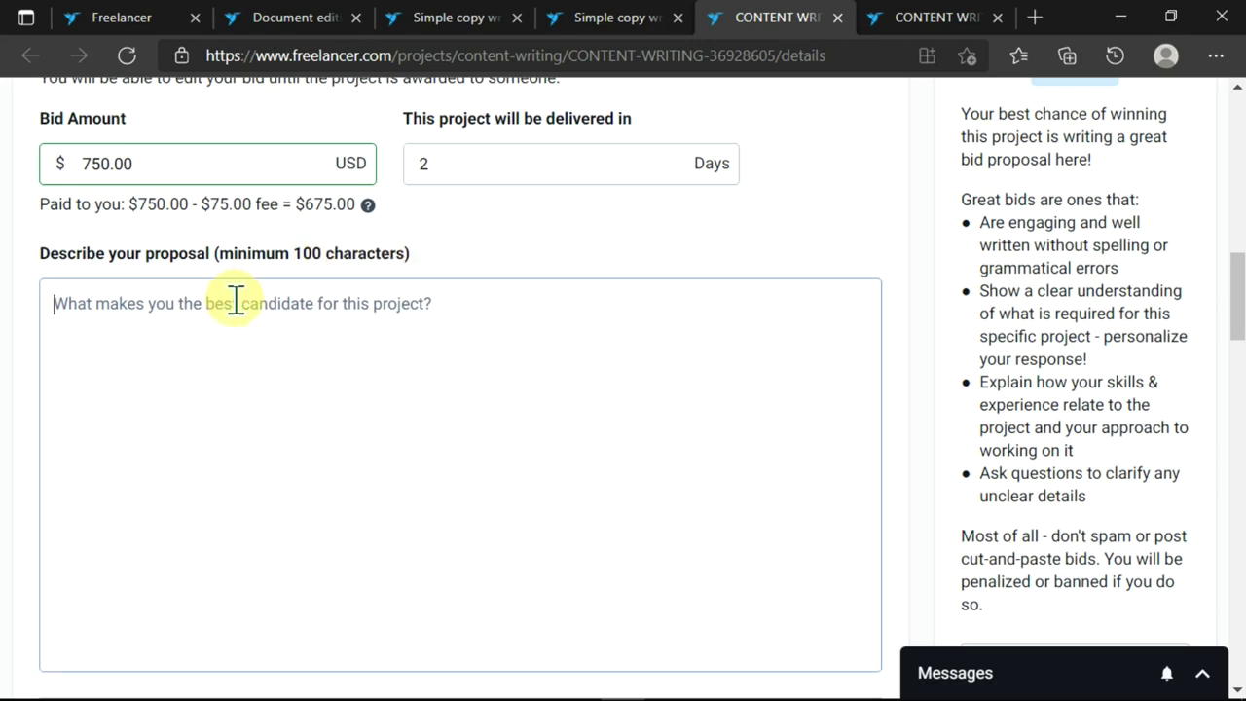
scroll(189, 361, "up", 8)
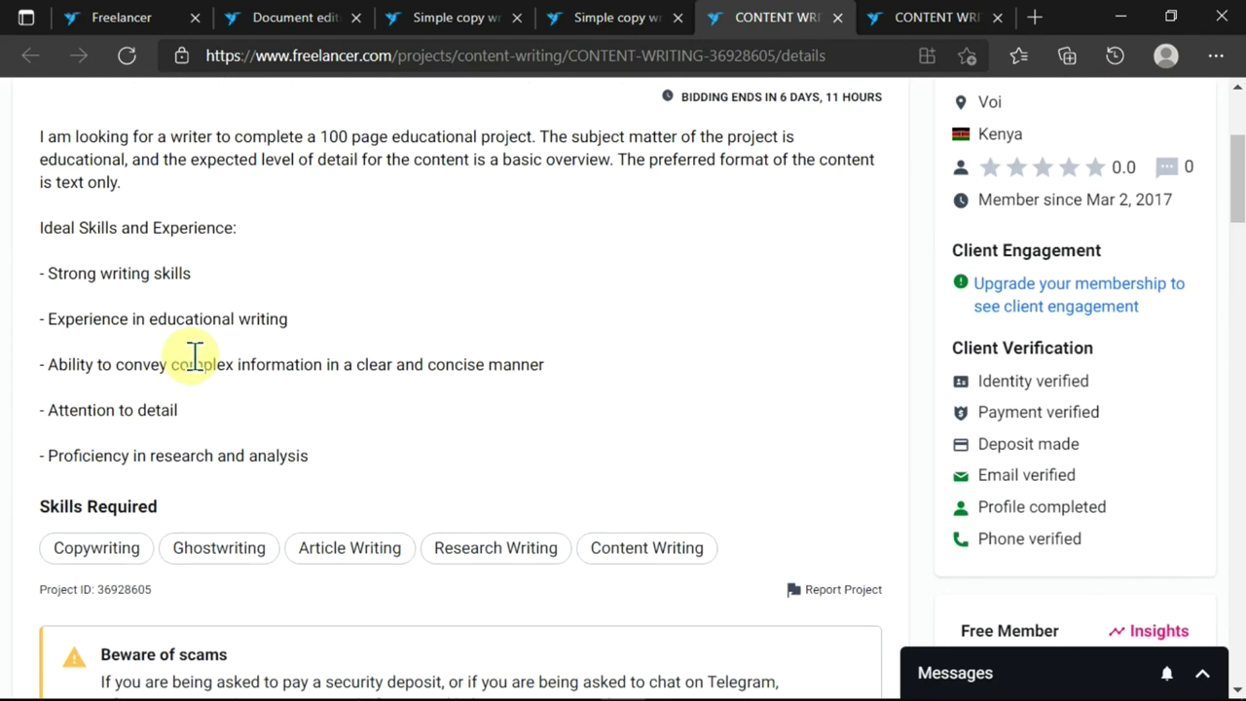
scroll(307, 244, "down", 10)
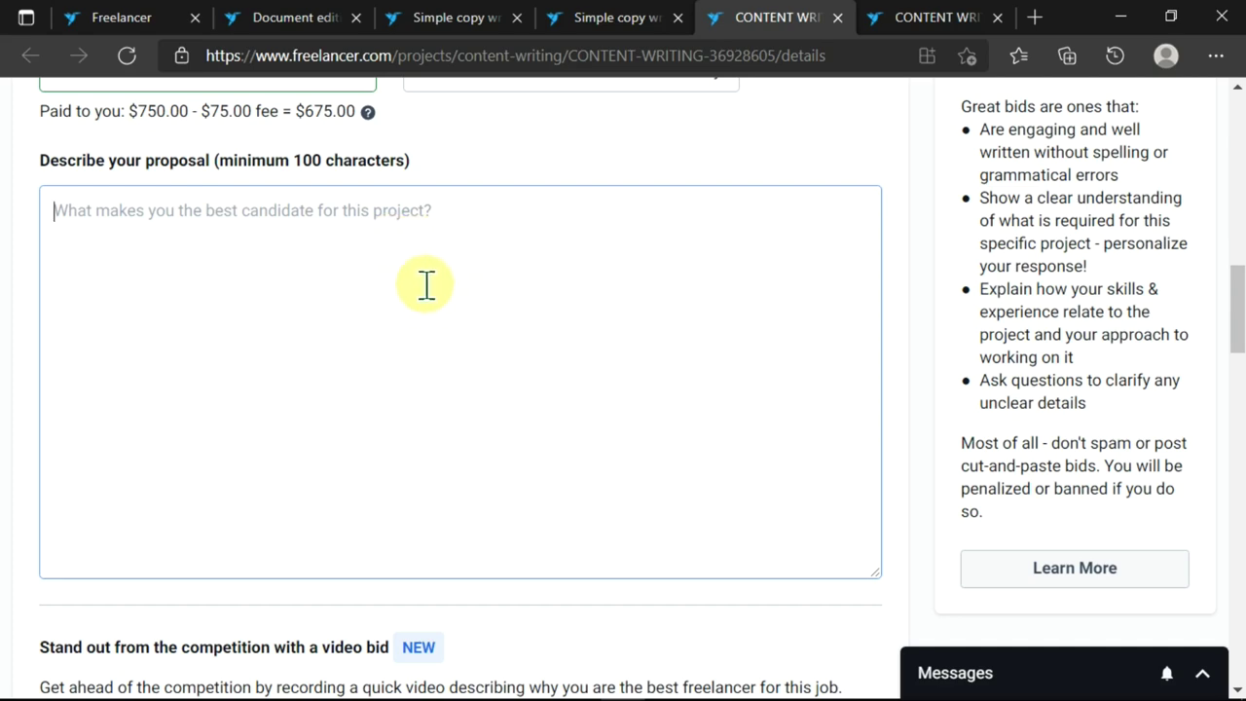
scroll(426, 284, "up", 10)
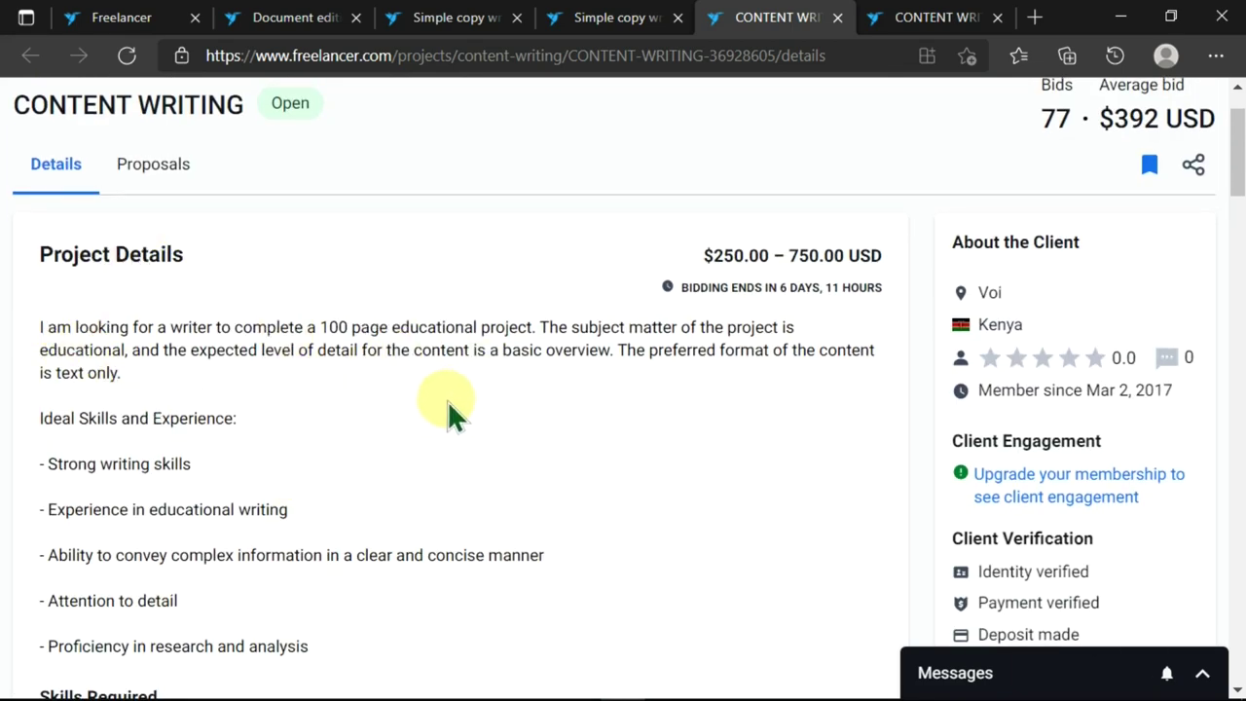
scroll(440, 403, "down", 2)
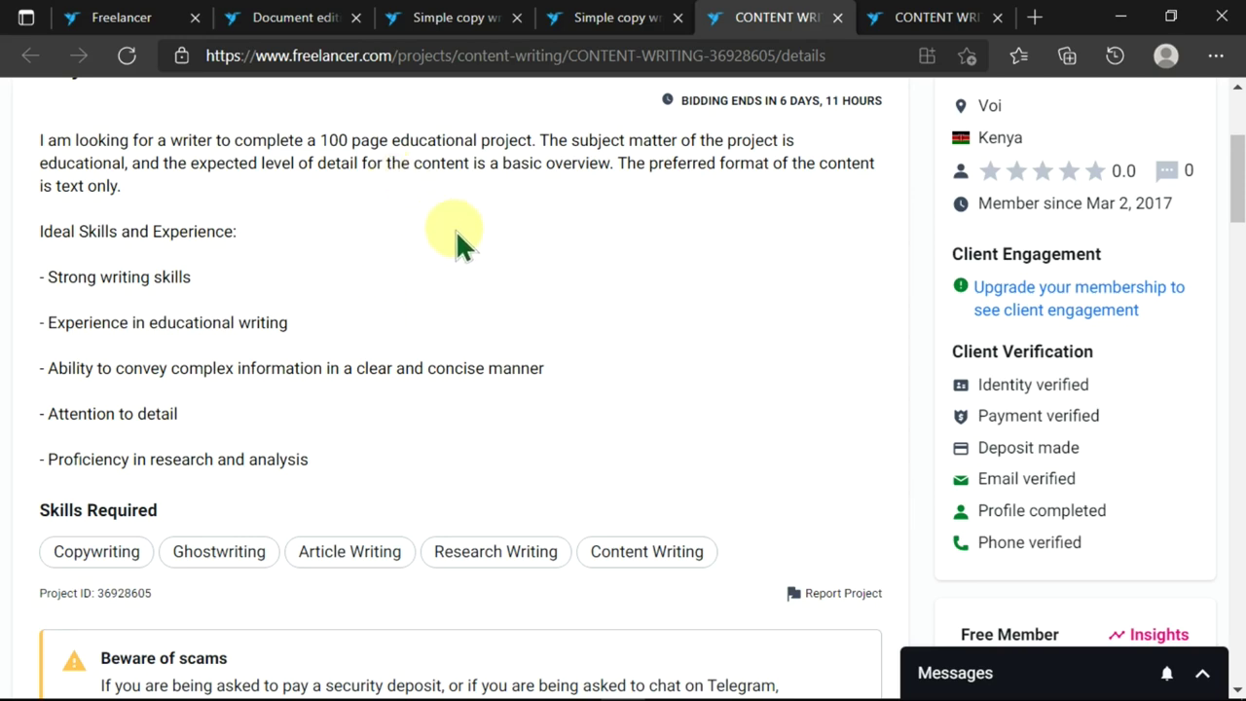
- Copy the entire Freelancer Proposal letter from Word and return to the $750.00 bid form
key("alt+Tab")
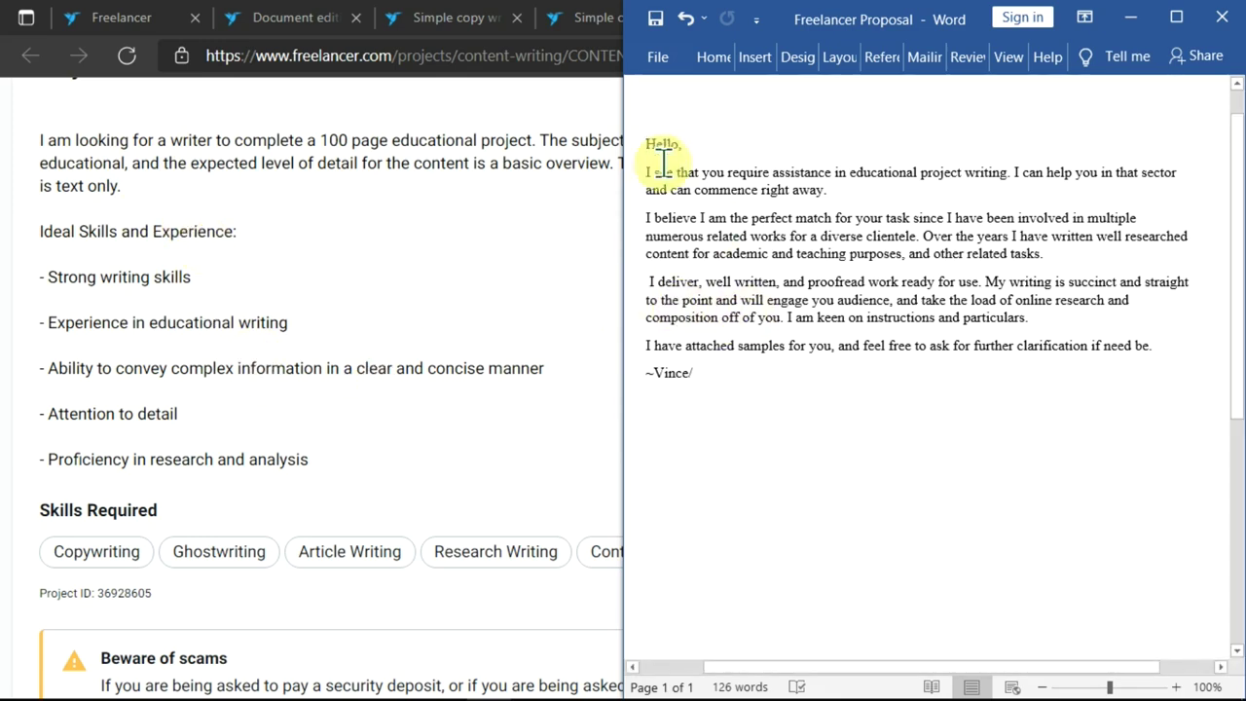
left_click_drag(728, 387, 643, 161)
key("ctrl+c")
left_click_drag(729, 214, 500, 284)
scroll(458, 283, "down", 10)
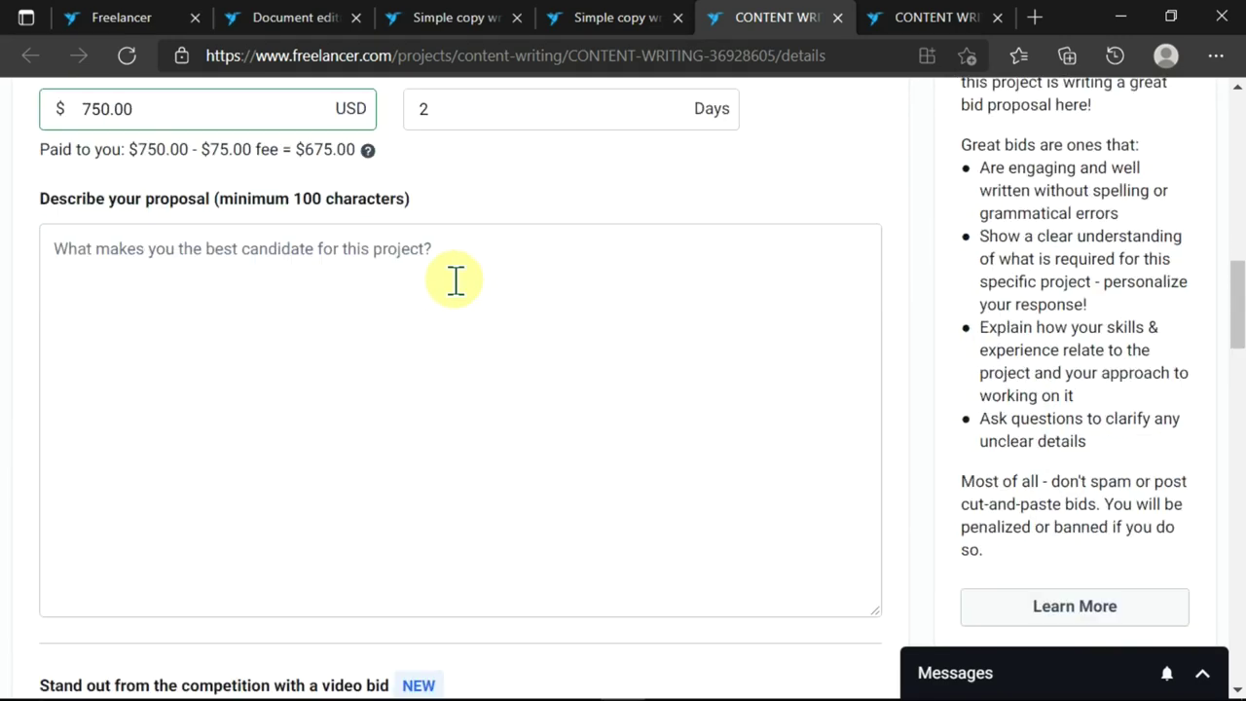
scroll(124, 160, "up", 1)
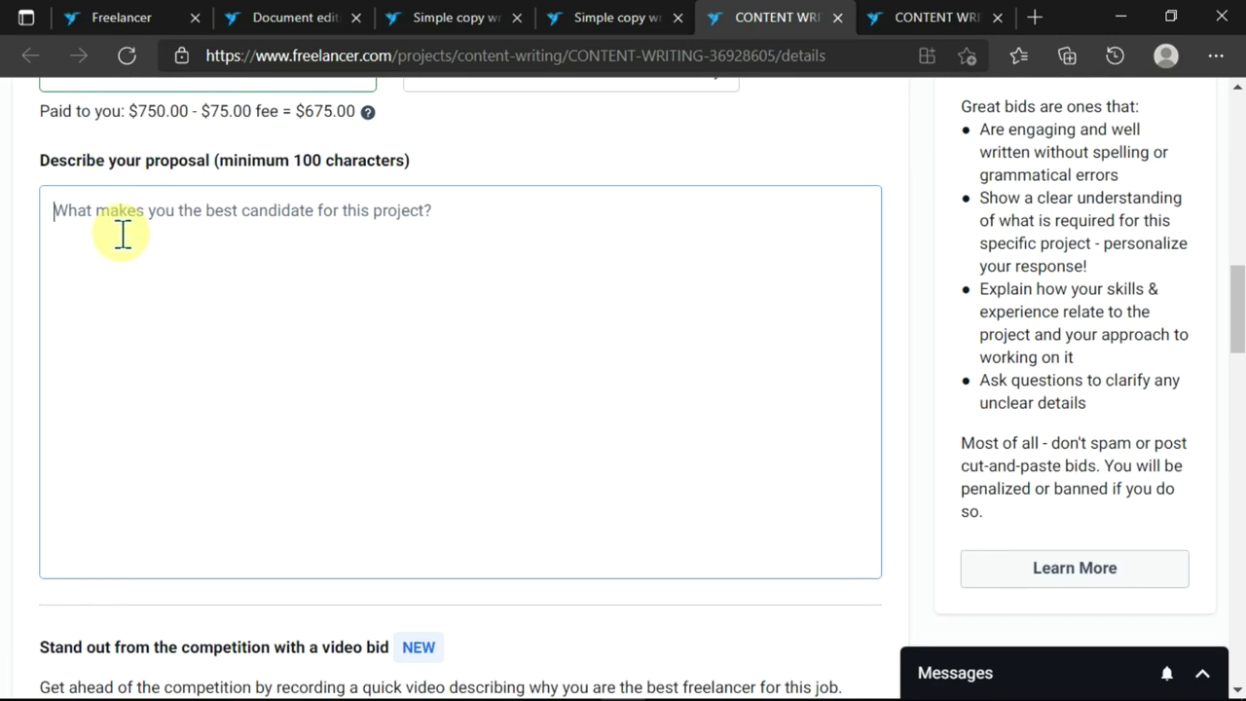
- Paste the copied proposal letter into the bid's proposal box
left_click(123, 233)
key("ctrl+v")
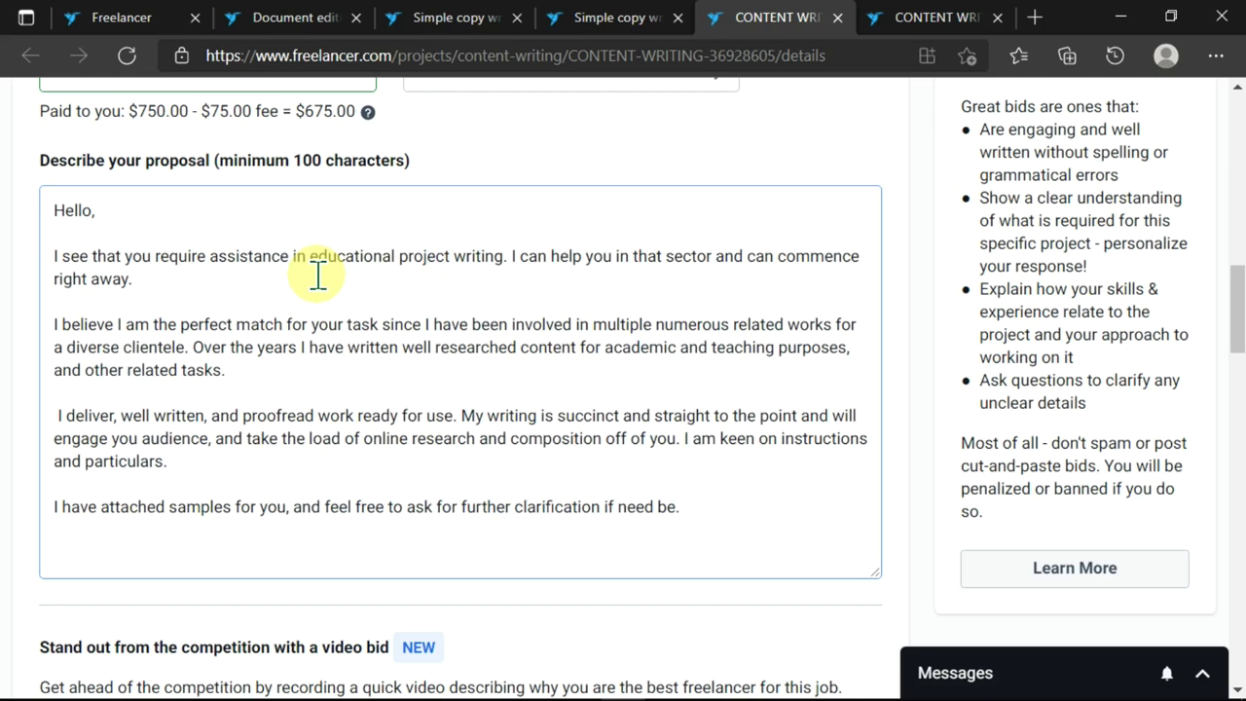
scroll(492, 243, "down", 5)
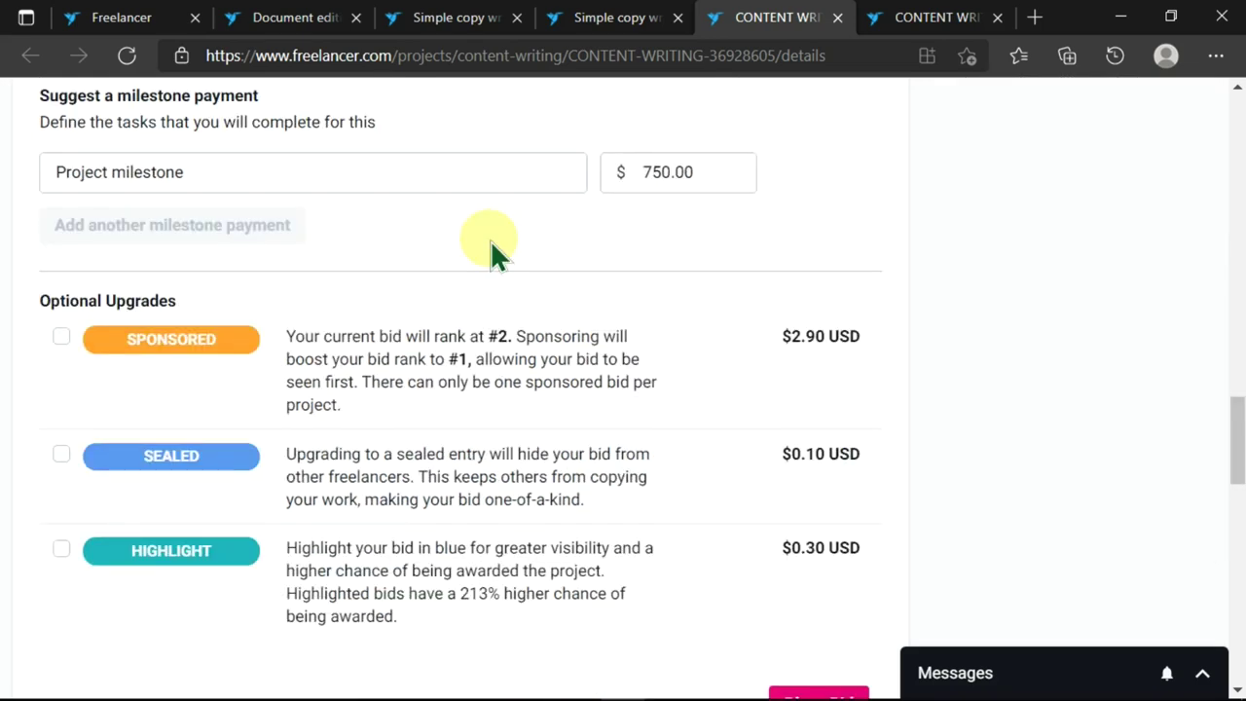
scroll(491, 246, "up", 1)
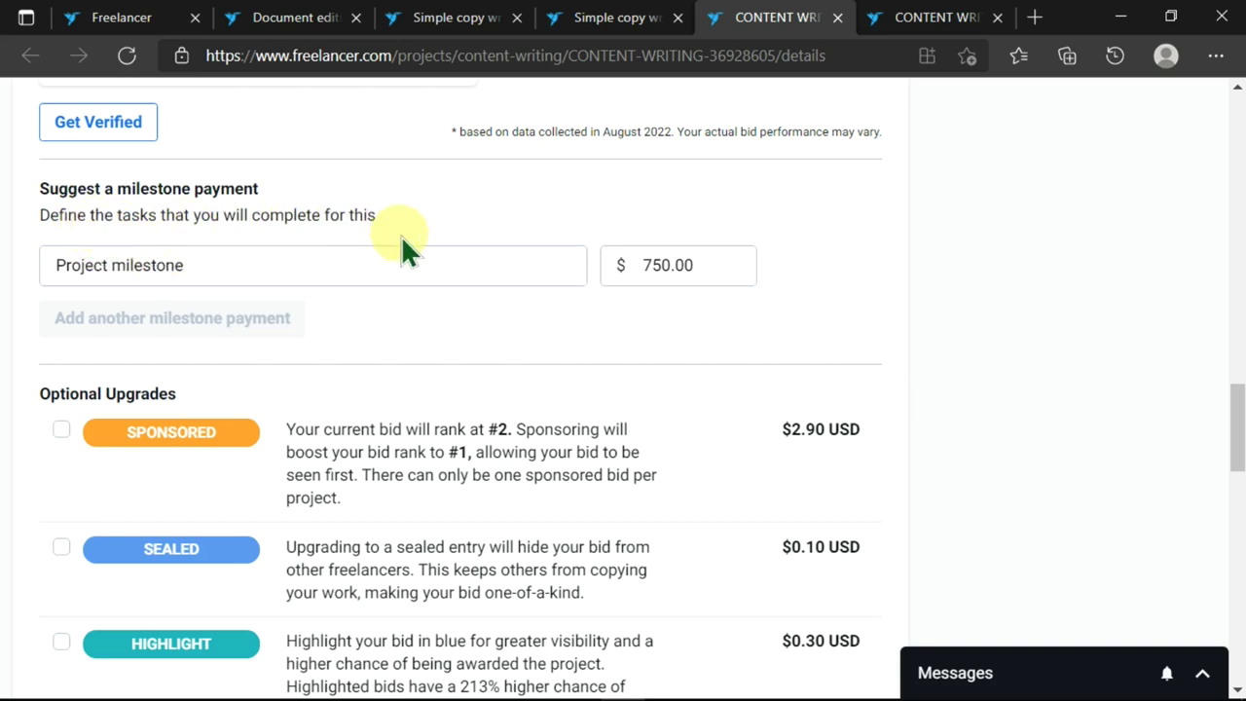
- Rename the milestone to 'Research and writing' and confirm its $750.00 amount
left_click(295, 264)
left_click_drag(289, 264, 195, 266)
left_click(189, 269)
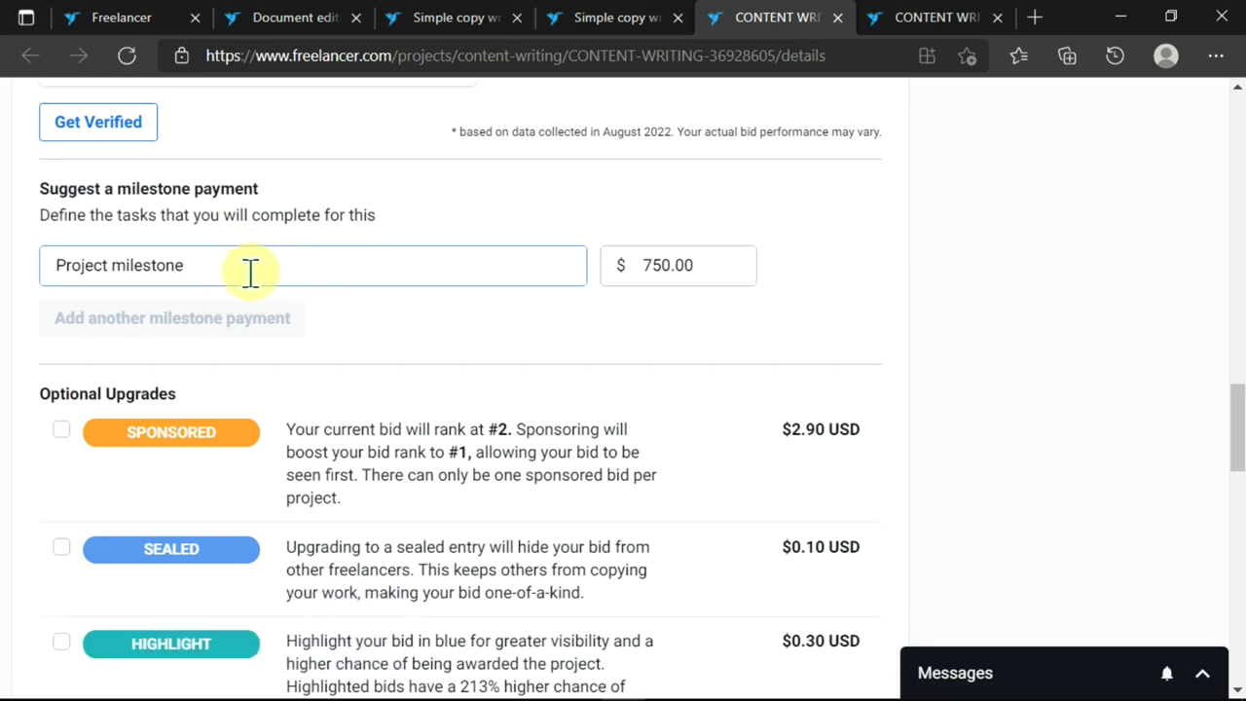
left_click_drag(250, 272, 48, 278)
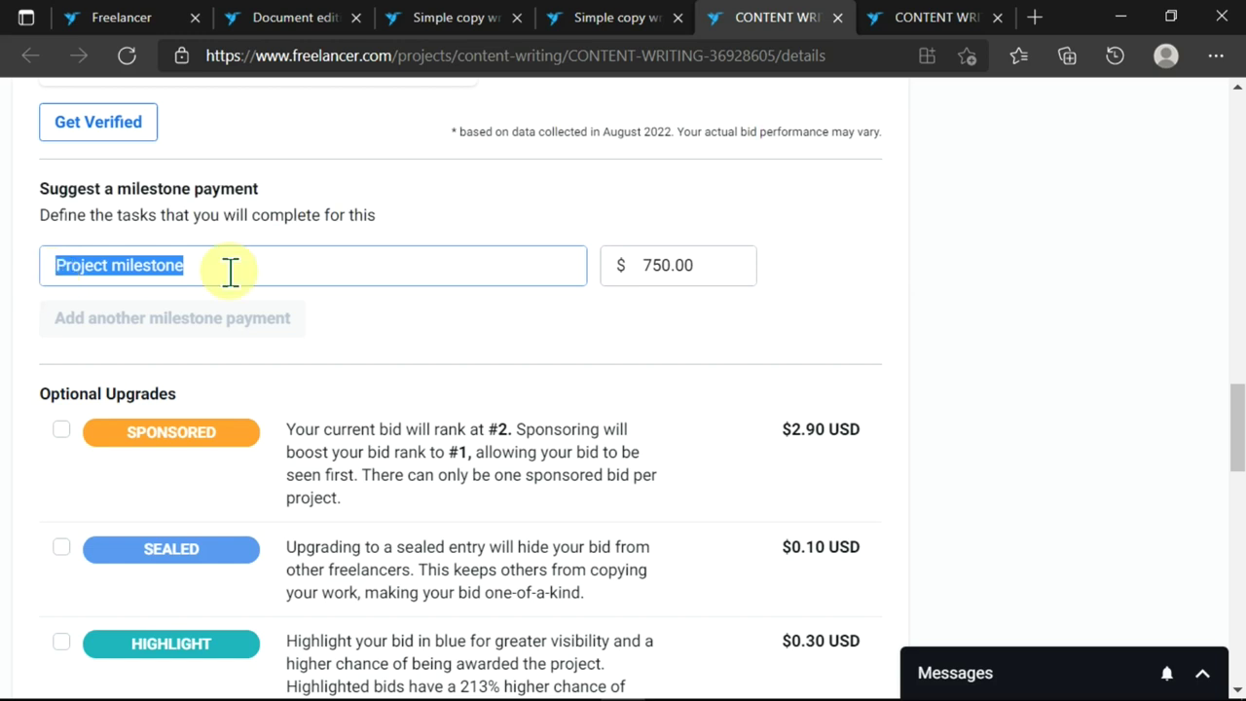
type("Research and writing")
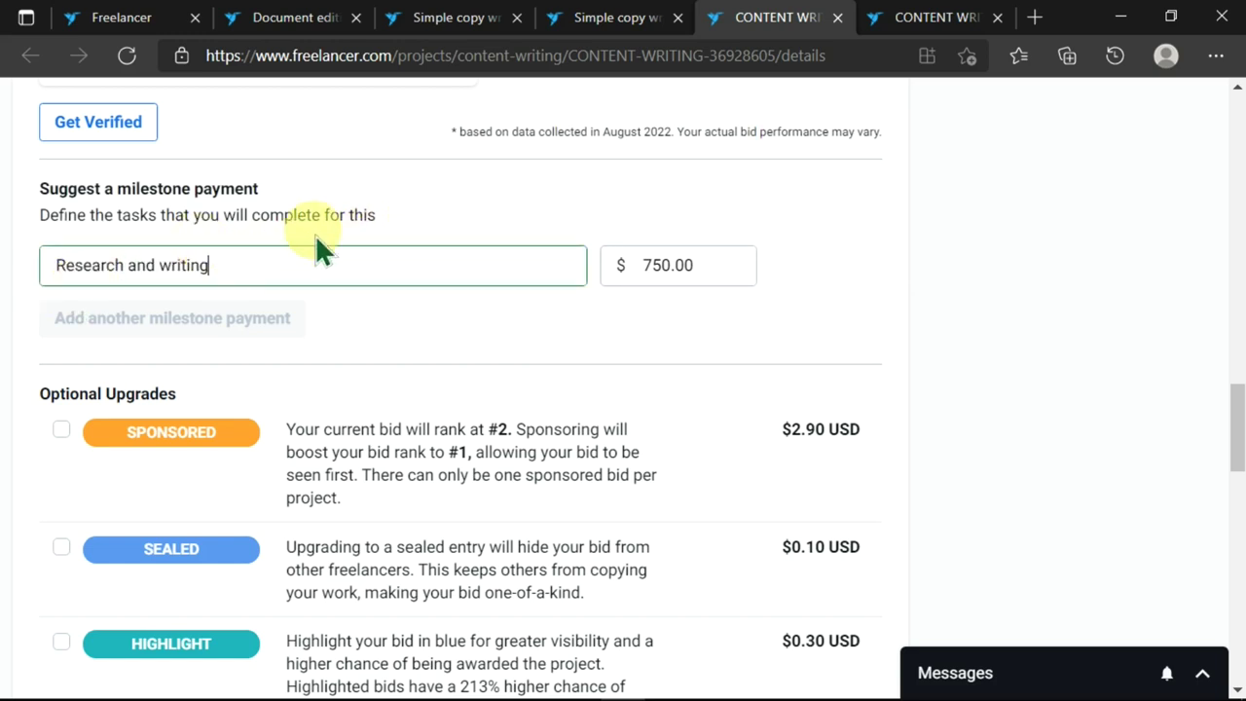
left_click(682, 258)
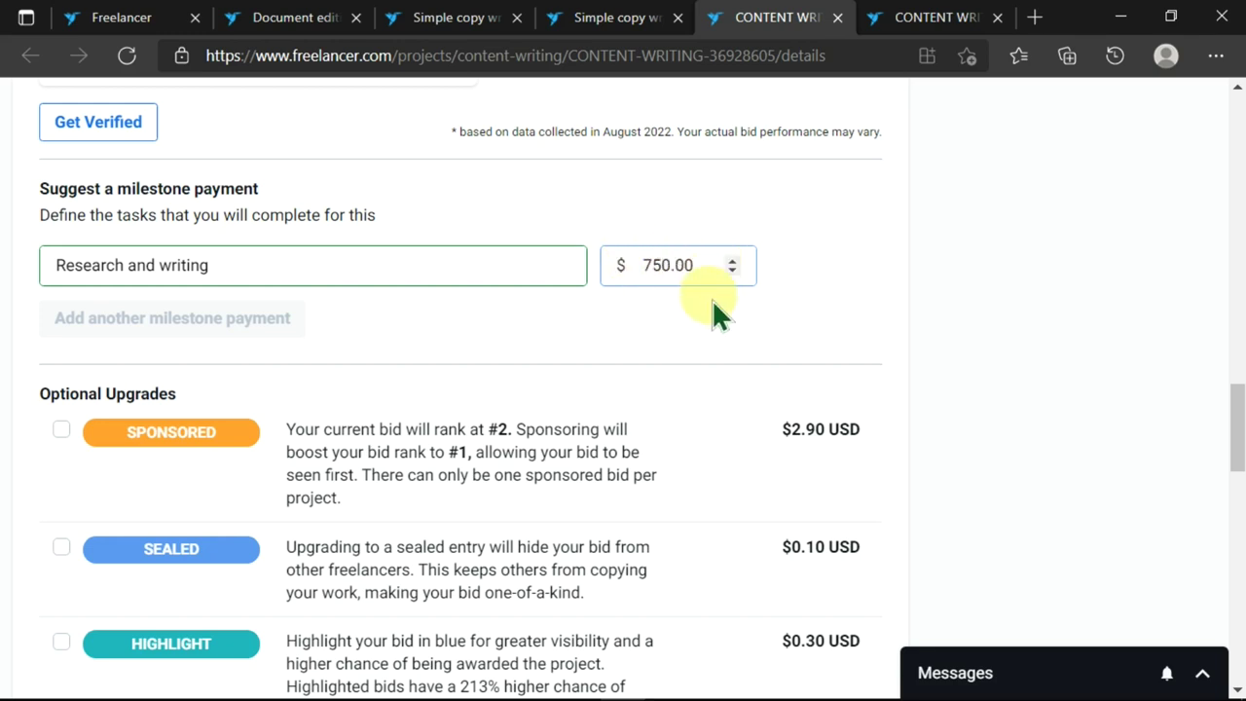
scroll(758, 336, "down", 1)
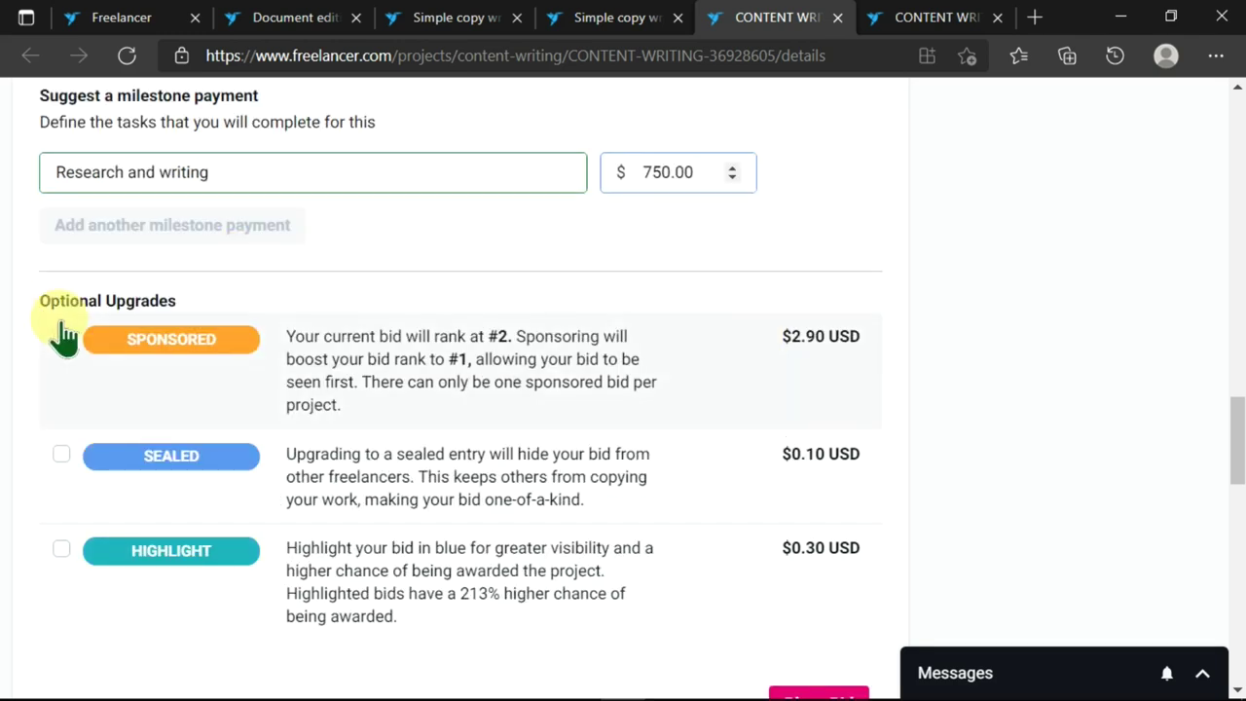
scroll(219, 311, "down", 1)
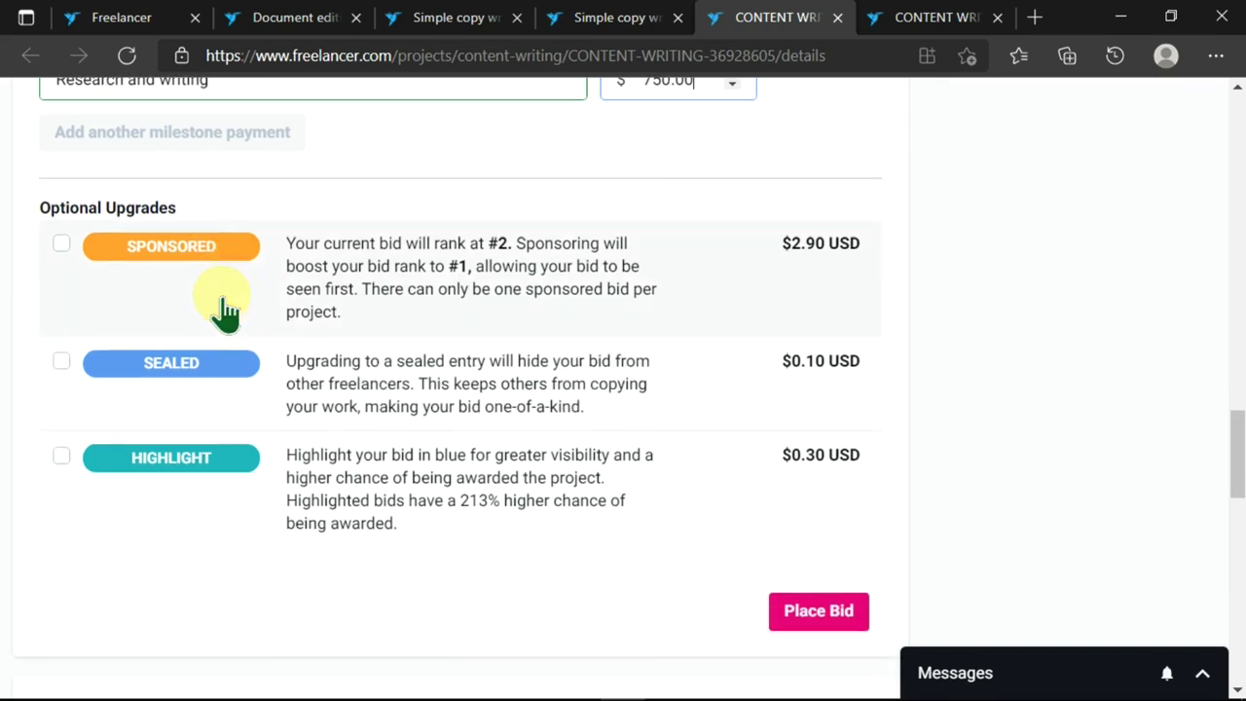
left_click(60, 245)
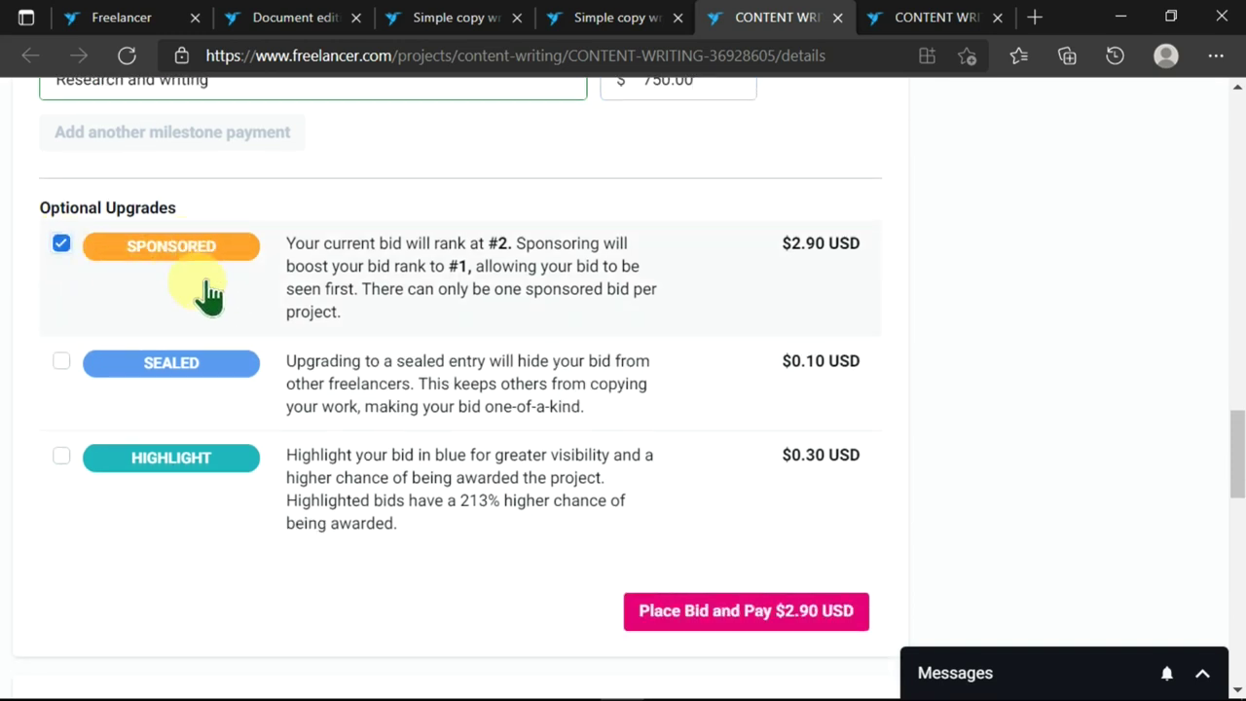
left_click(487, 234)
scroll(320, 297, "down", 1)
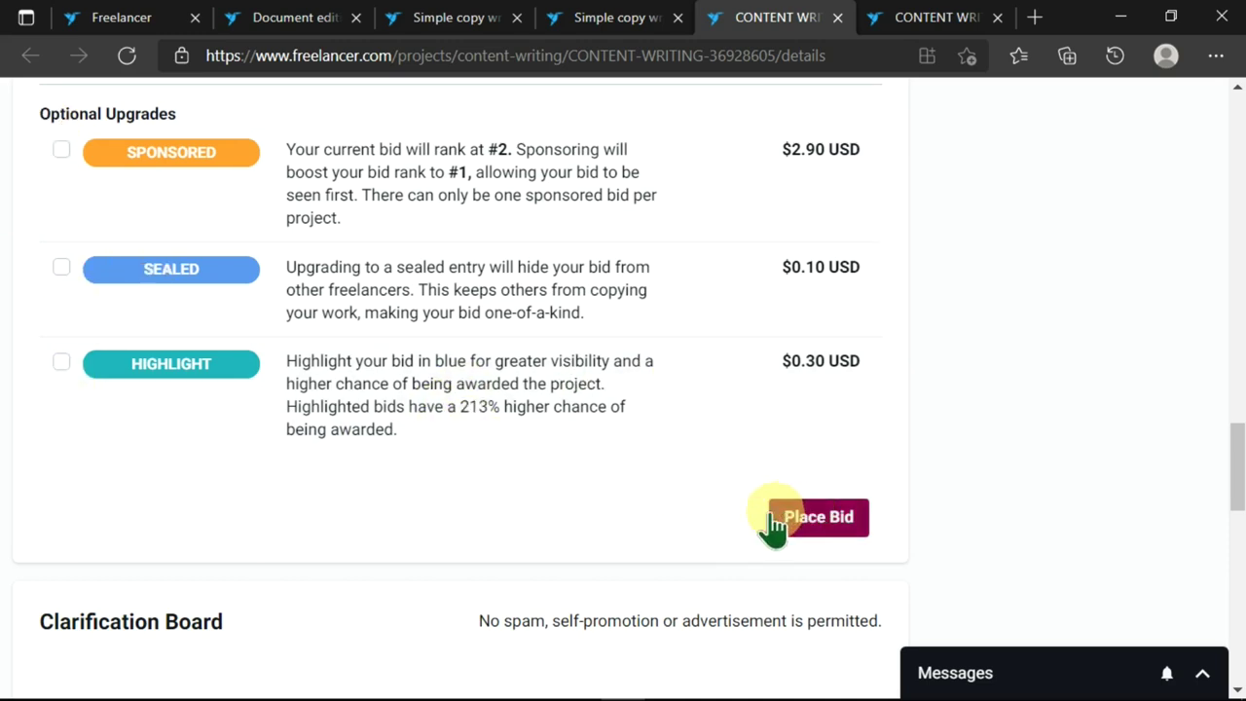
- Skip the Optional Upgrades and place the bid on the project
scroll(585, 448, "down", 1)
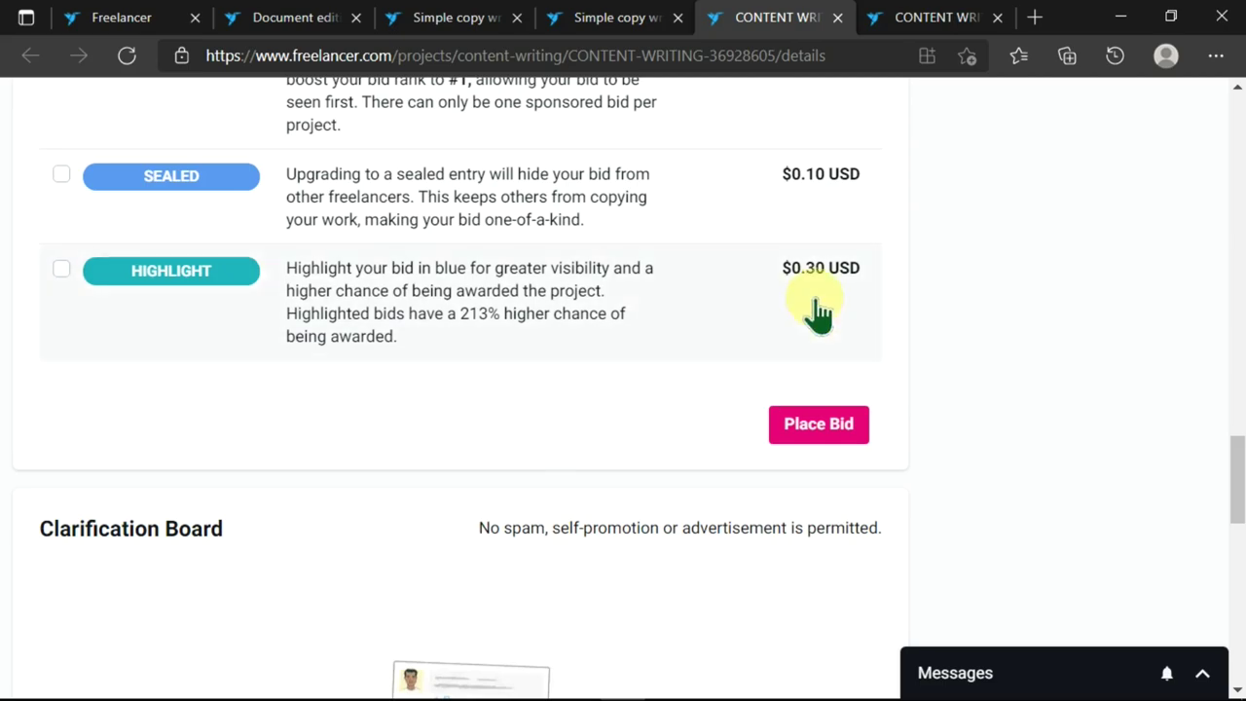
scroll(815, 315, "up", 1)
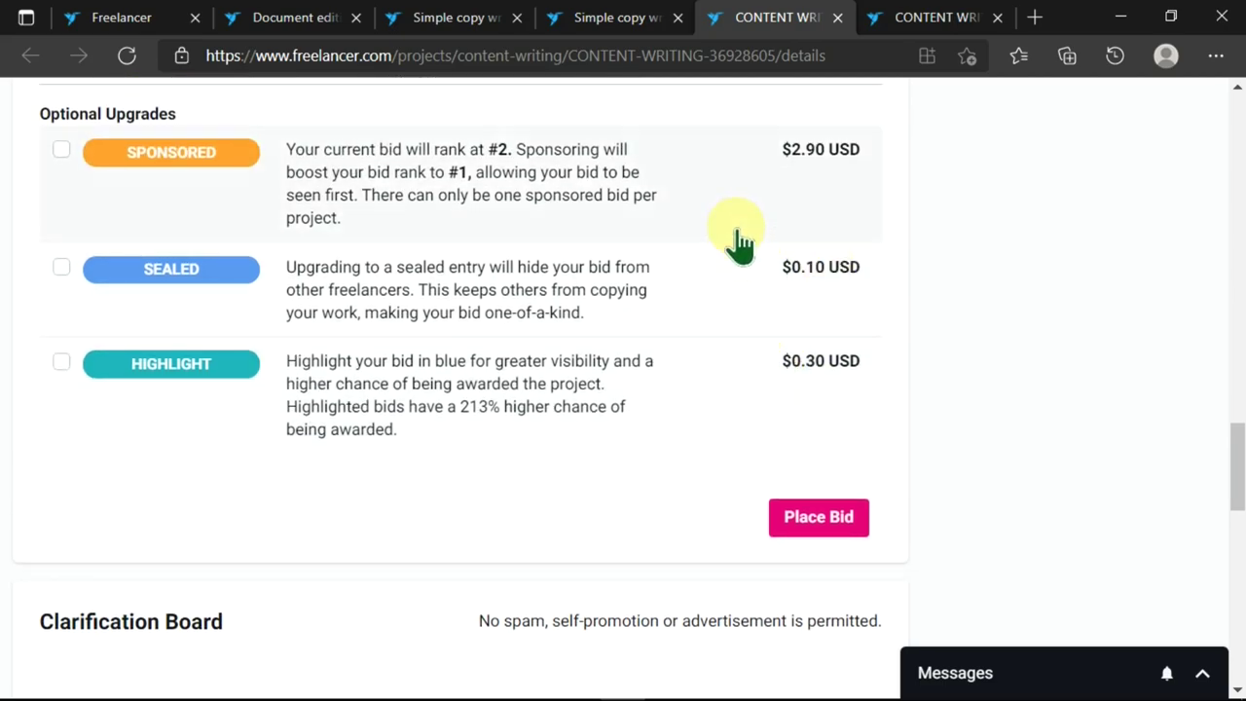
scroll(737, 248, "up", 10)
scroll(732, 266, "up", 6)
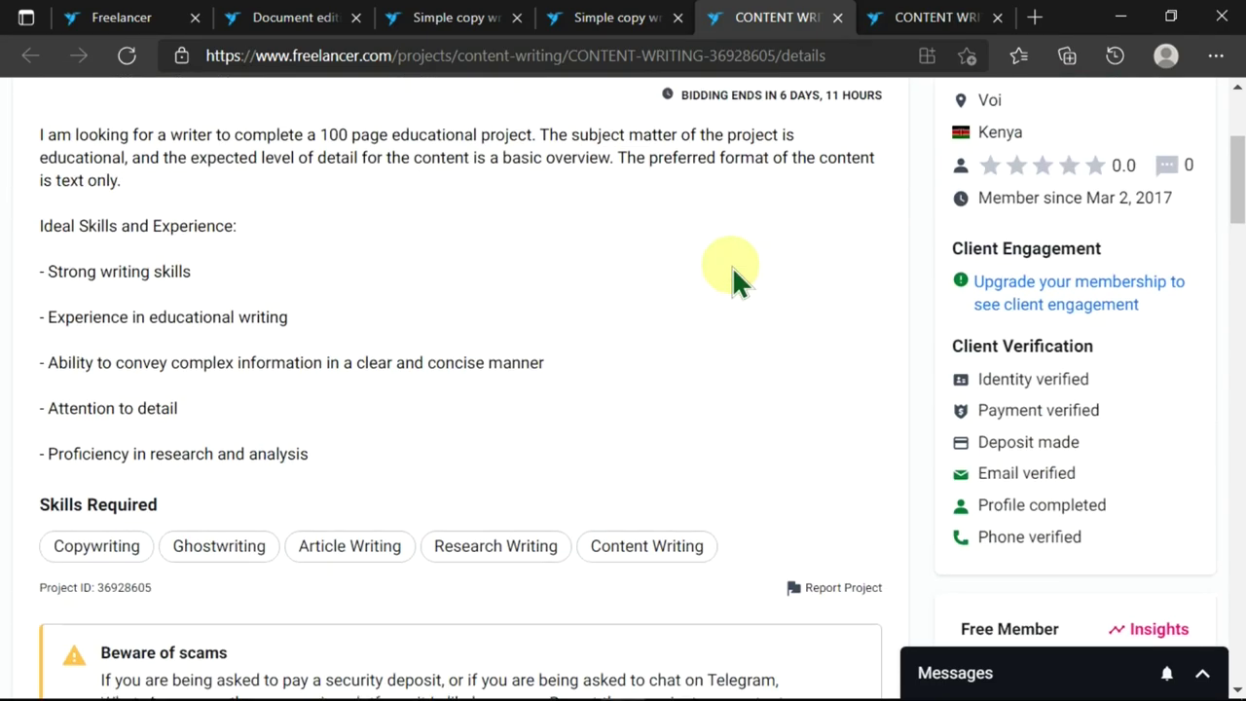
scroll(722, 287, "down", 15)
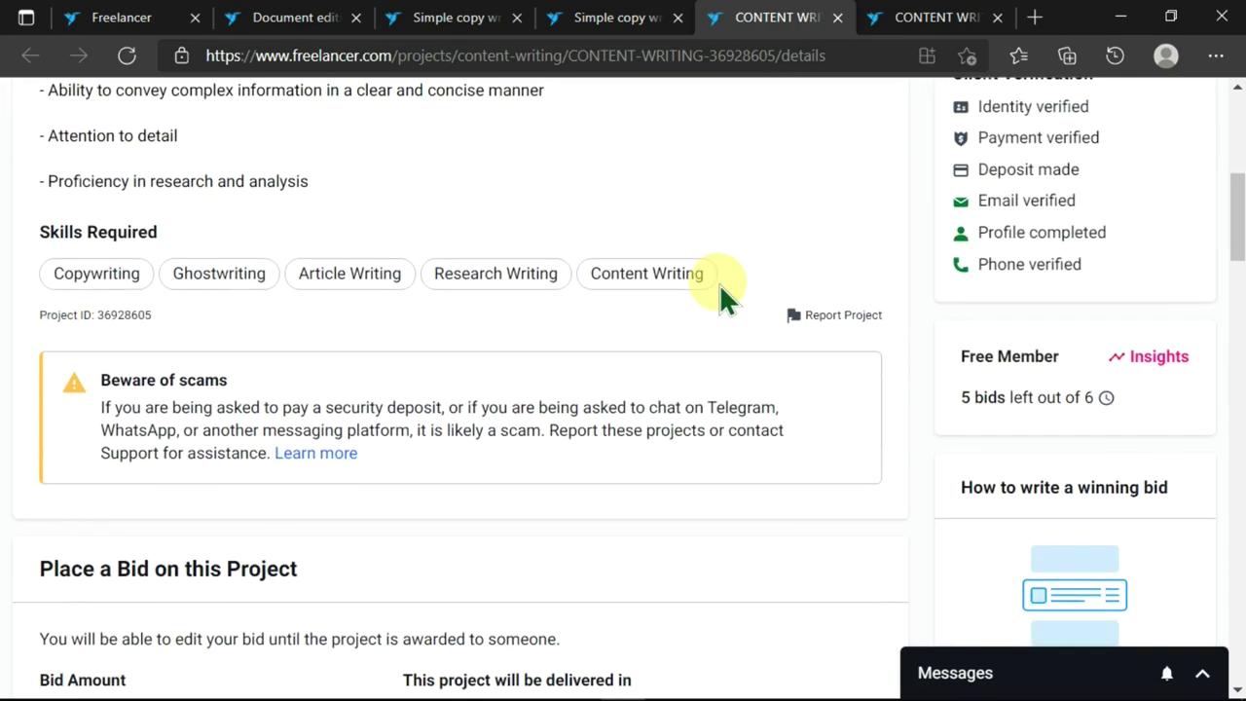
scroll(721, 290, "down", 8)
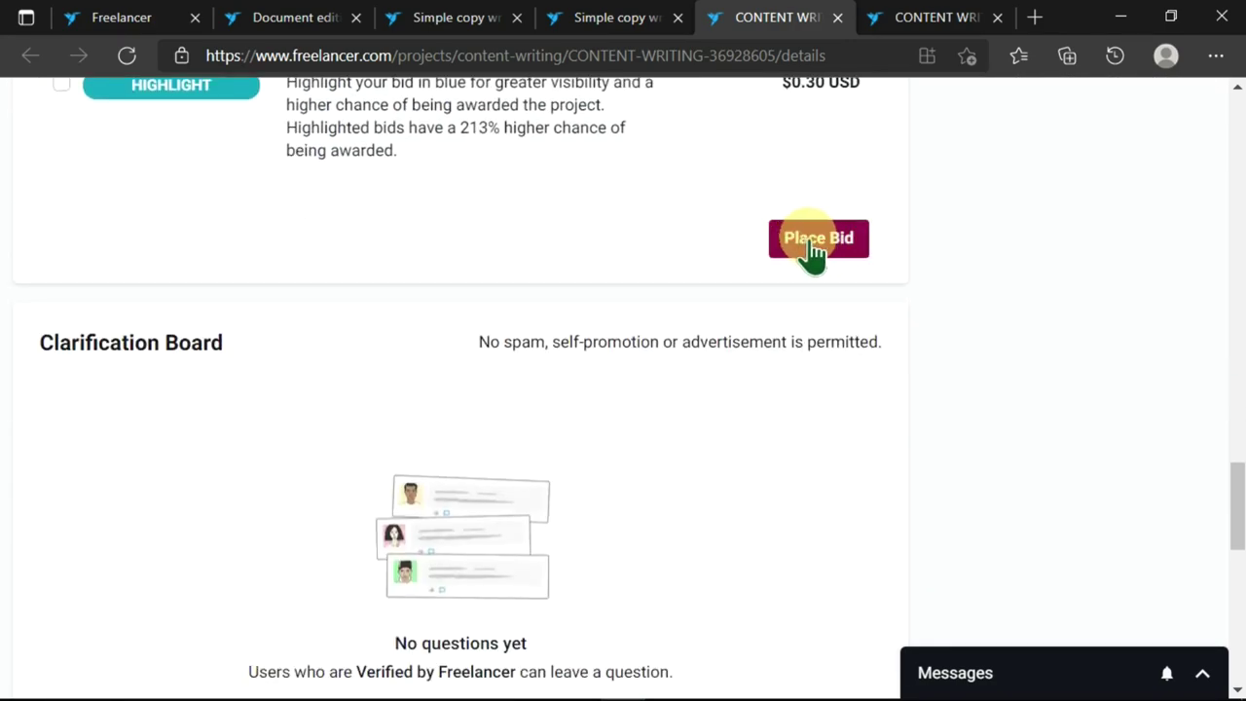
left_click(816, 246)
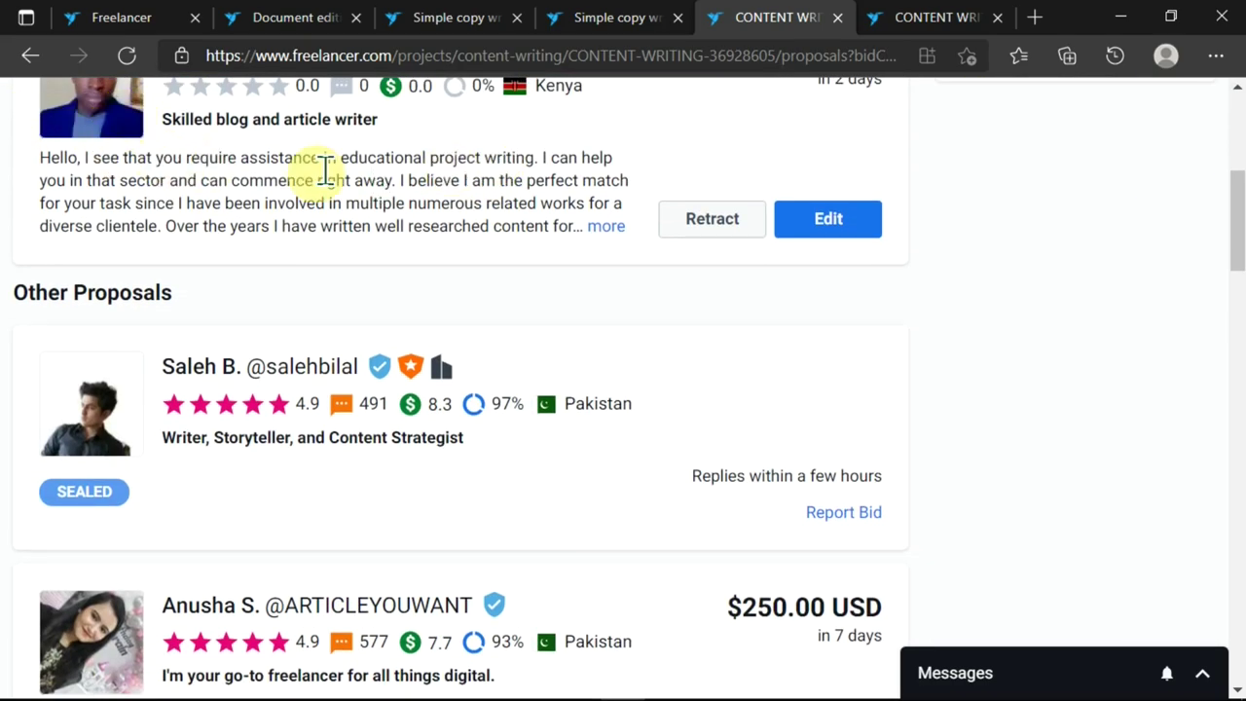
- Expand the submitted bid to show its full proposal letter above other freelancers' bids
left_click(603, 227)
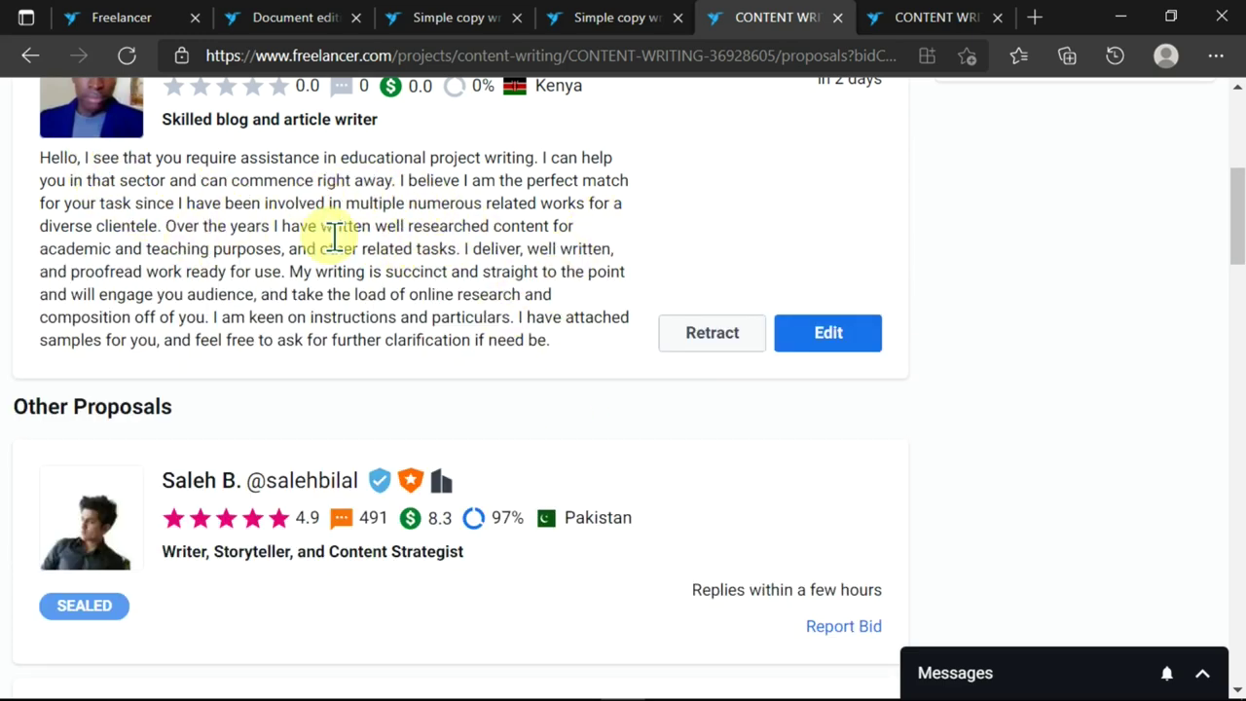
scroll(856, 224, "down", 1)
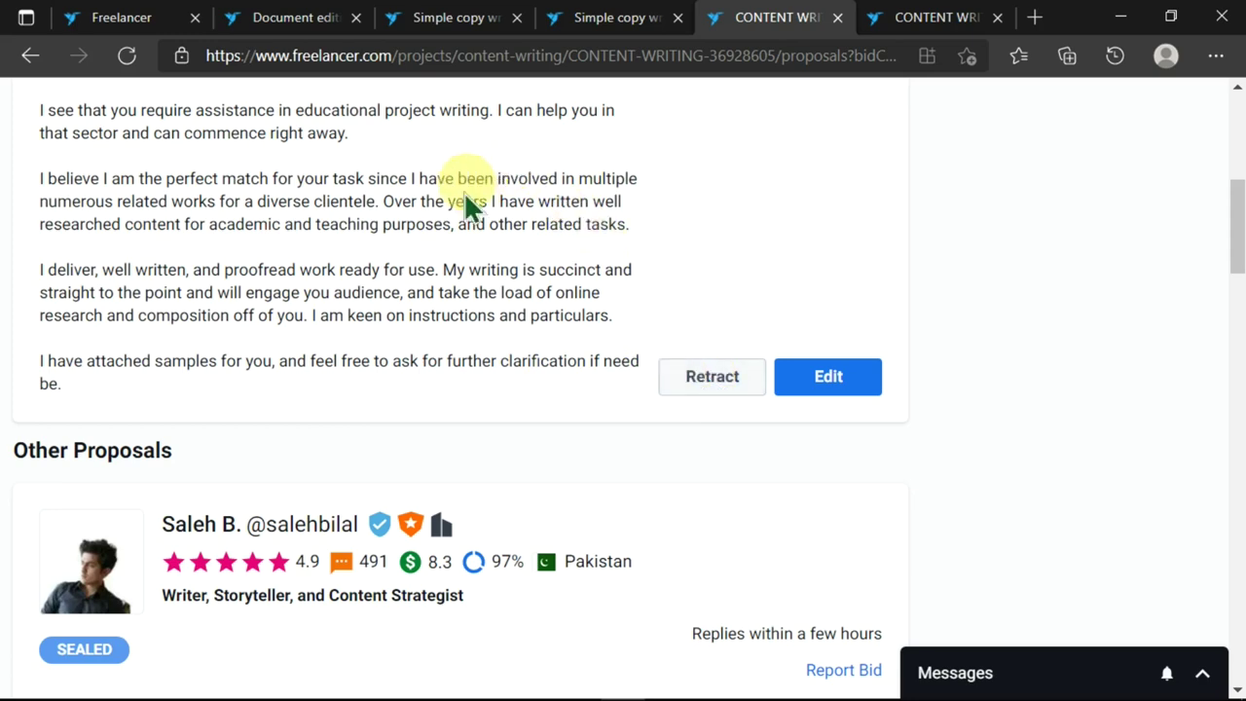
scroll(579, 204, "up", 1)
scroll(581, 207, "down", 1)
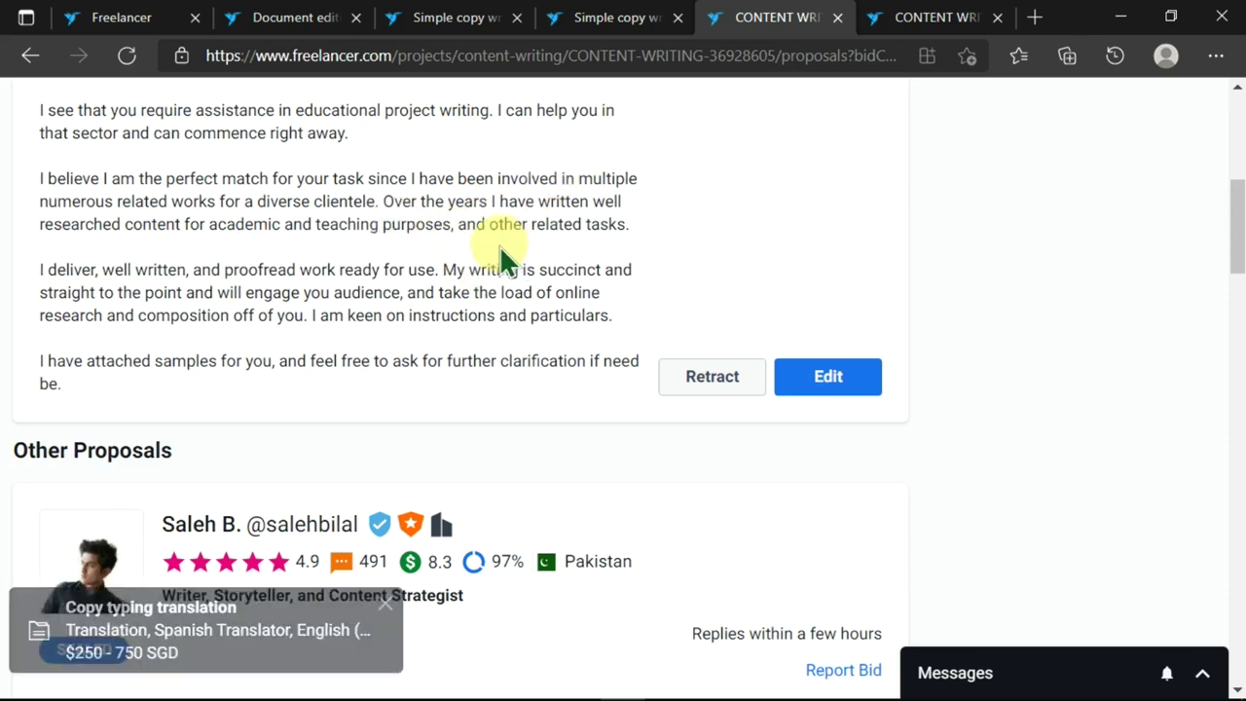
scroll(550, 267, "up", 1)
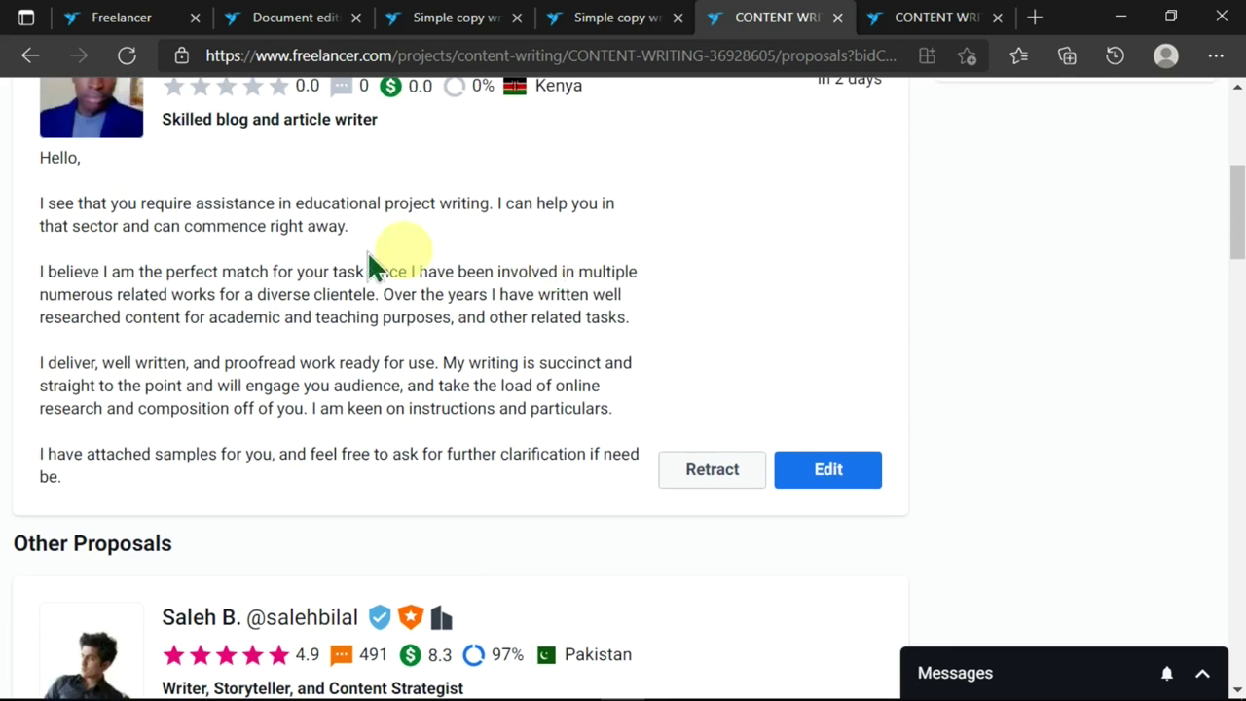
scroll(535, 308, "down", 1)
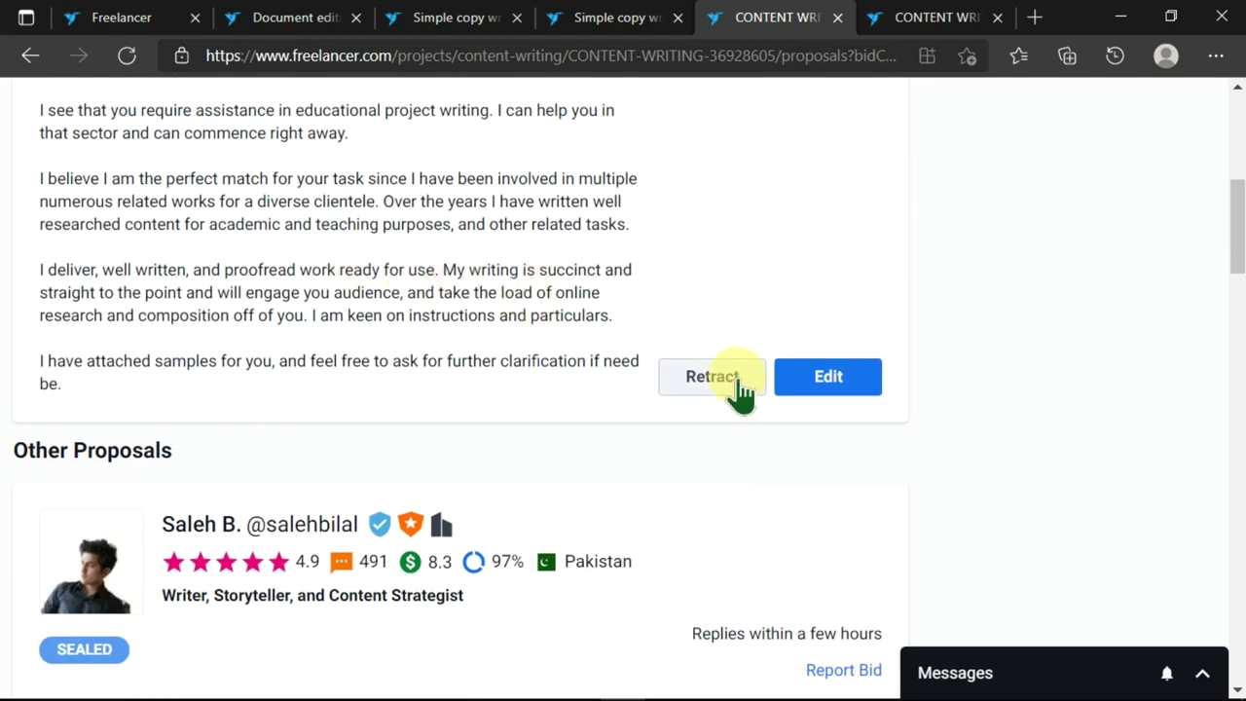